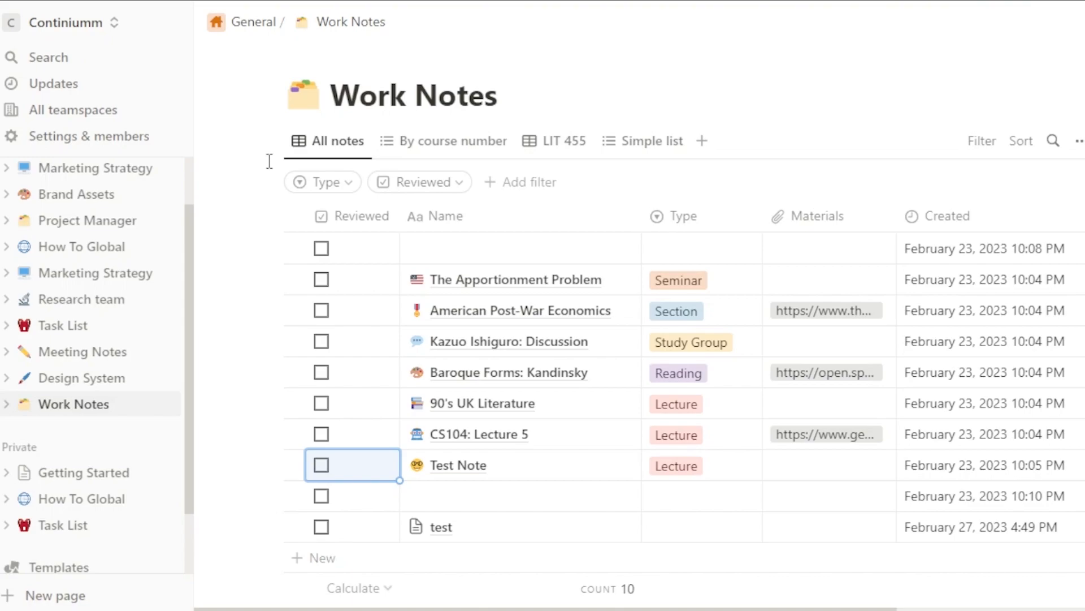
{"action": "scroll", "coordinate": [639, 339], "scroll_direction": "down", "scroll_amount": 3}
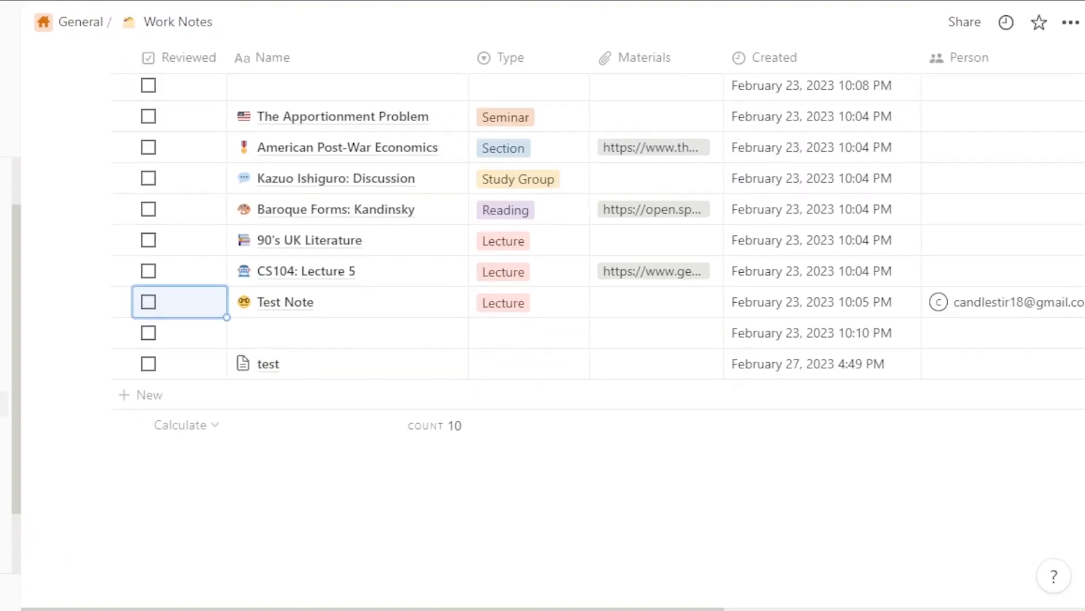
{"action": "scroll", "coordinate": [565, 340], "scroll_direction": "up", "scroll_amount": 3}
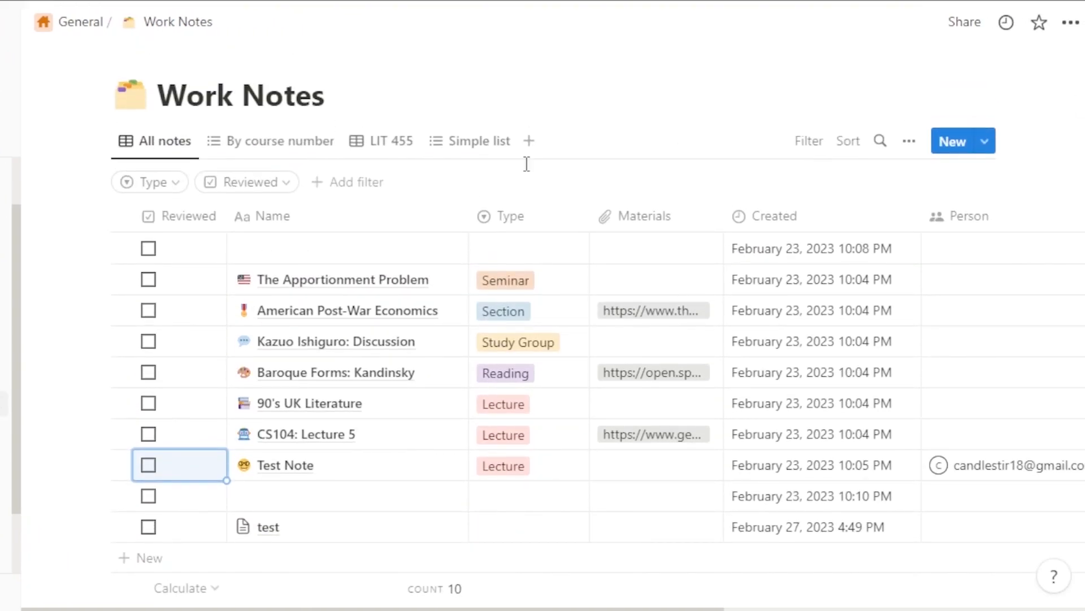
{"action": "left_click_drag", "start_coordinate": [179, 276], "coordinate": [179, 218]}
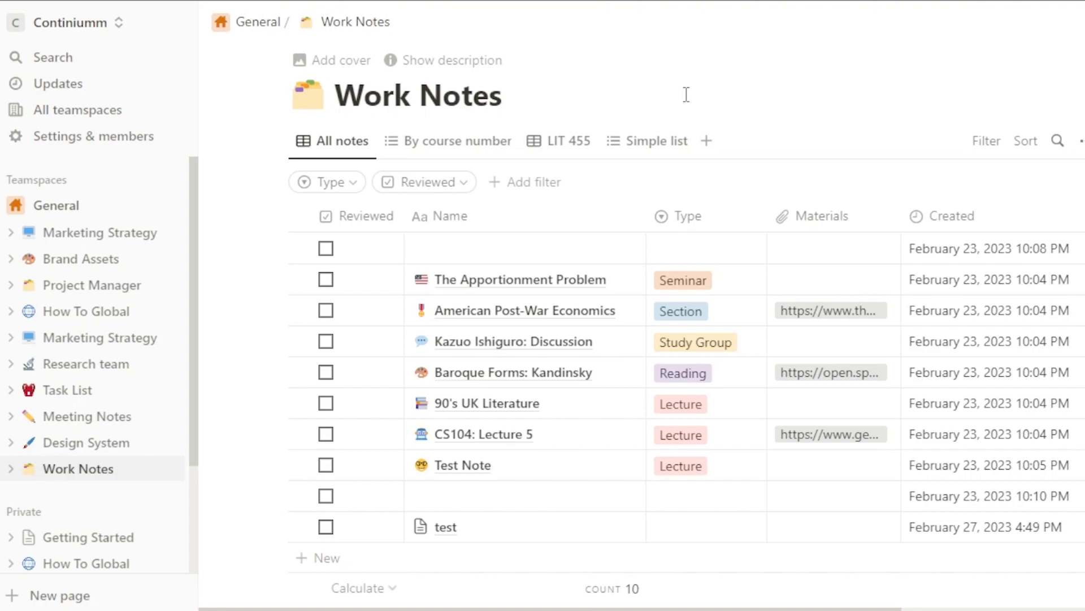
Hide the workspace sidebar so the Work Notes database uses the full page width
{"action": "left_click", "coordinate": [197, 219]}
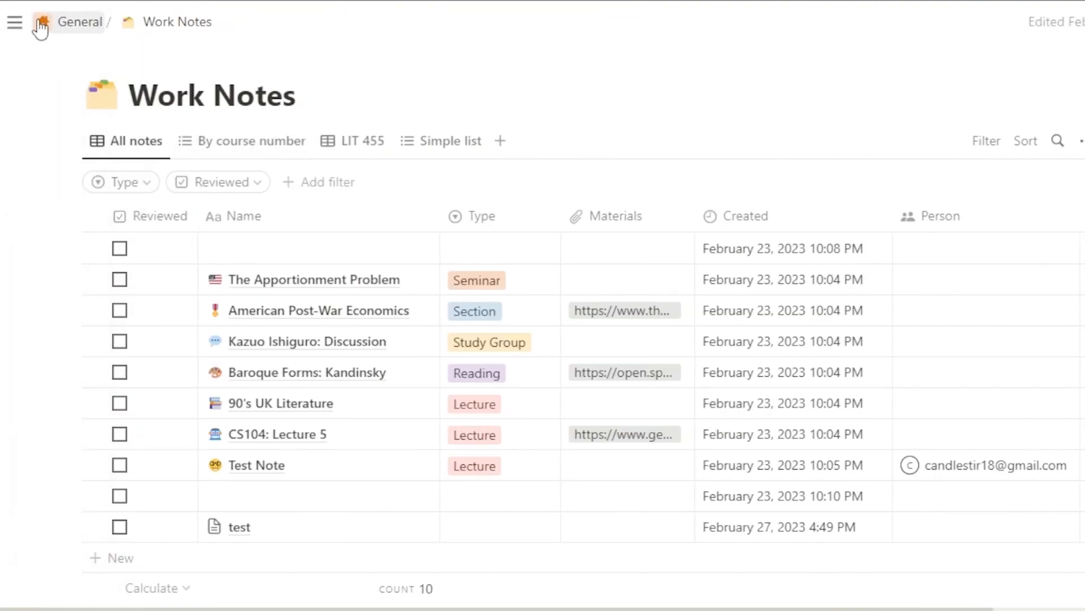
{"action": "left_click", "coordinate": [15, 23]}
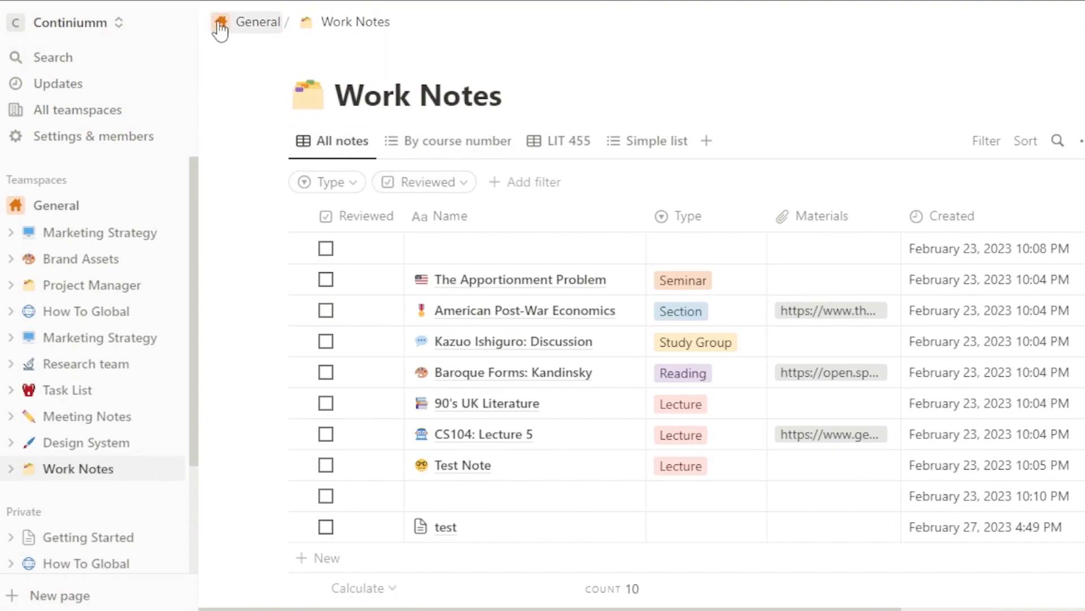
{"action": "left_click", "coordinate": [178, 25]}
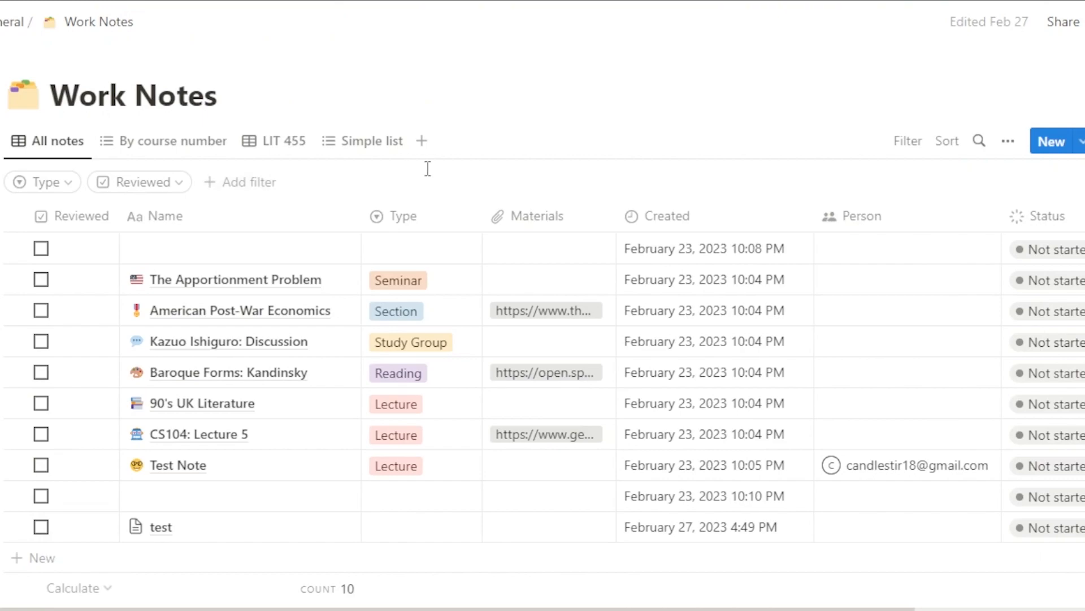
Try the Board, Timeline, Calendar and List layouts for the All notes view, and settle on Gallery with Small cards
{"action": "left_click", "coordinate": [1006, 148]}
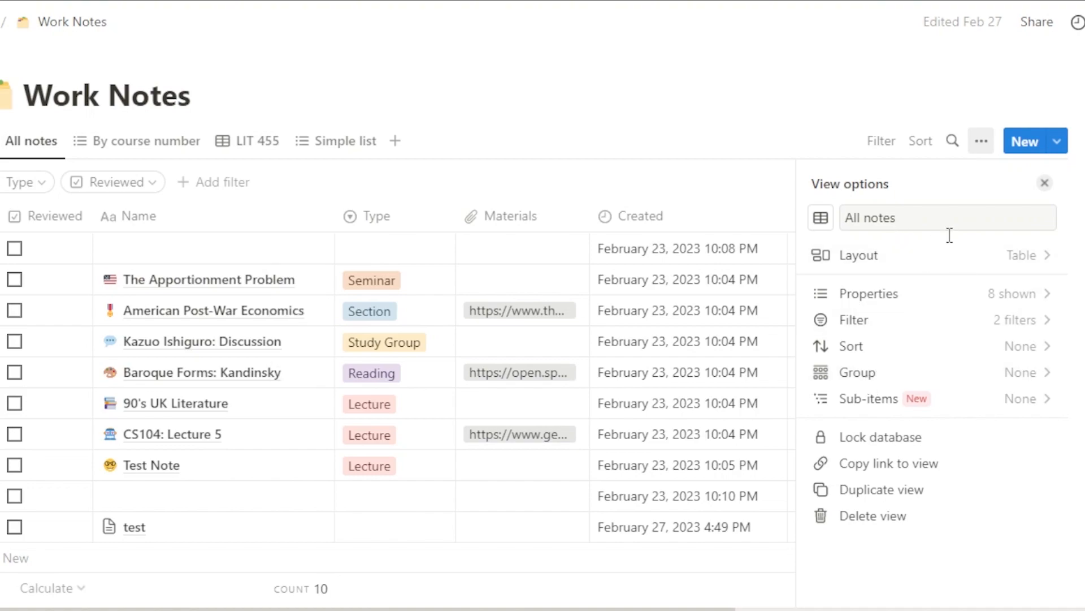
{"action": "left_click", "coordinate": [1048, 255]}
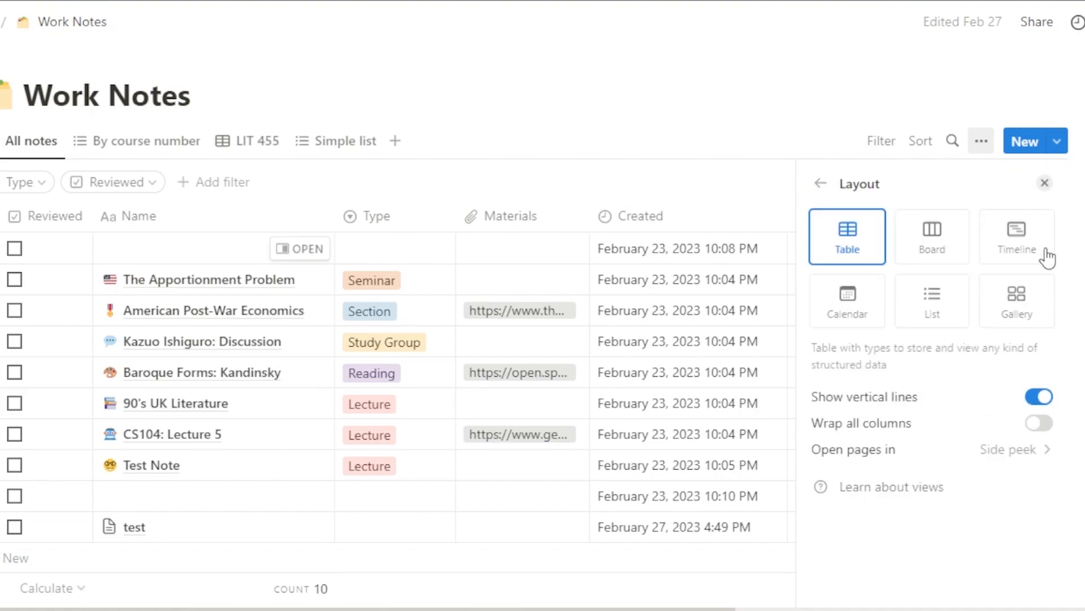
{"action": "left_click", "coordinate": [949, 236]}
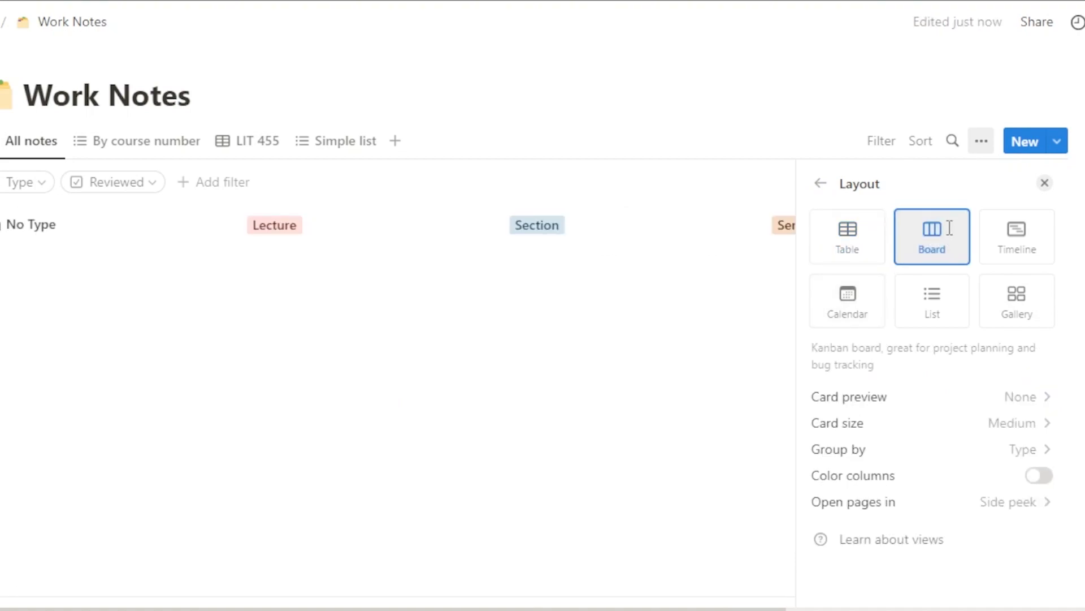
{"action": "left_click", "coordinate": [1025, 256]}
{"action": "left_click", "coordinate": [850, 323]}
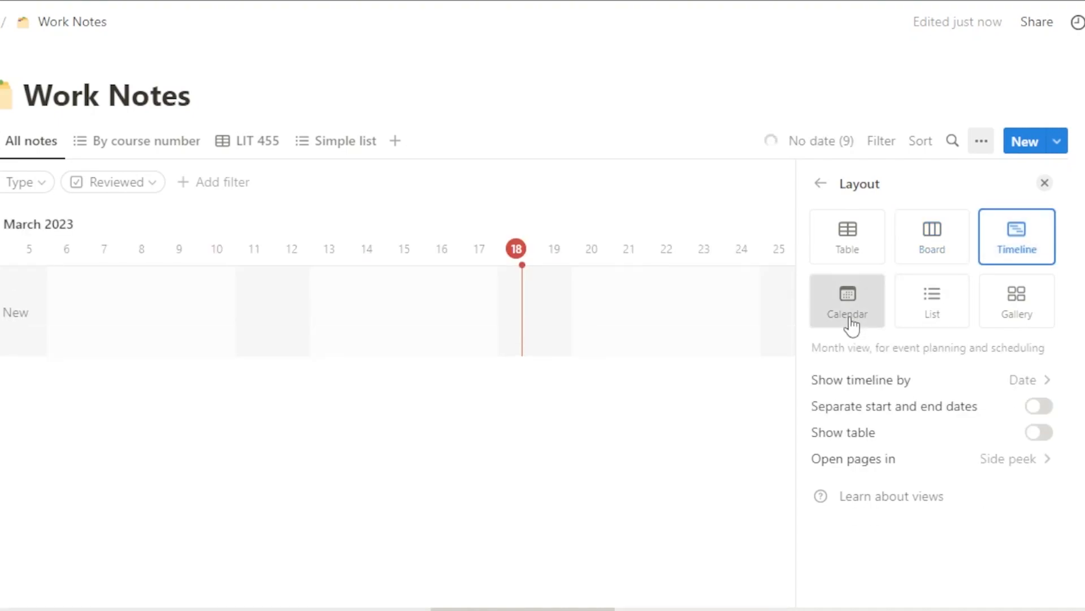
{"action": "left_click", "coordinate": [957, 309]}
{"action": "left_click", "coordinate": [1031, 303]}
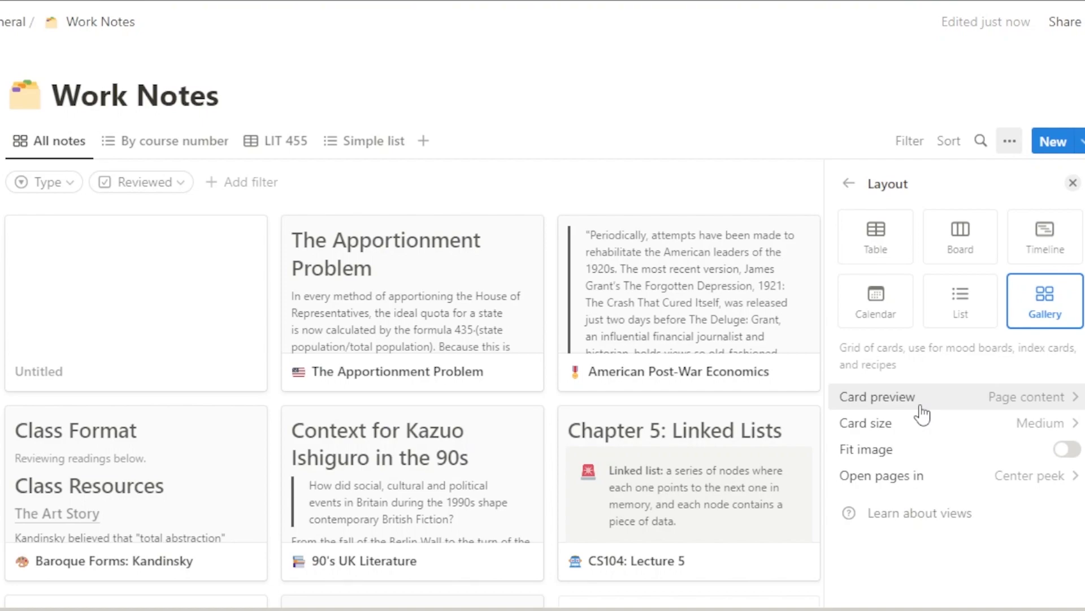
{"action": "left_click", "coordinate": [962, 426]}
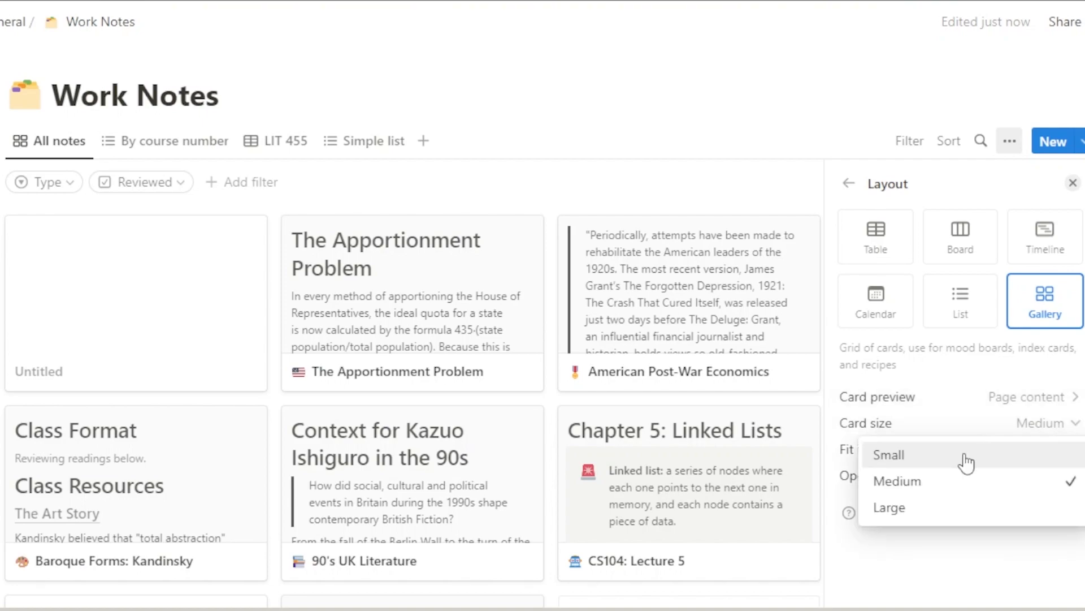
{"action": "left_click", "coordinate": [922, 461]}
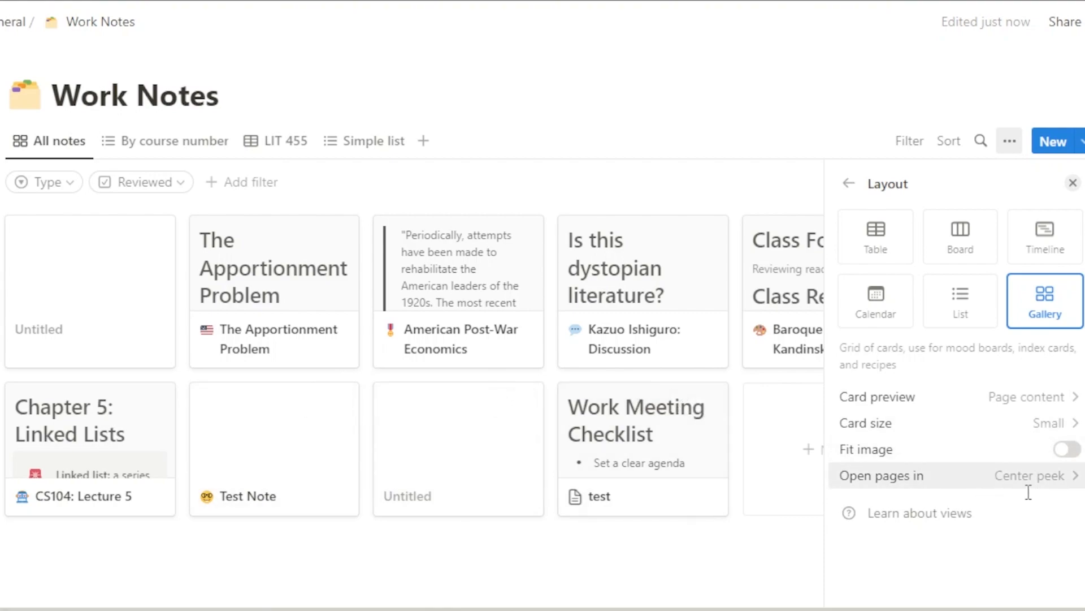
Try Side peek and Full page for opening the gallery's pages, restore Center peek, and close the view options
{"action": "left_click", "coordinate": [1070, 478]}
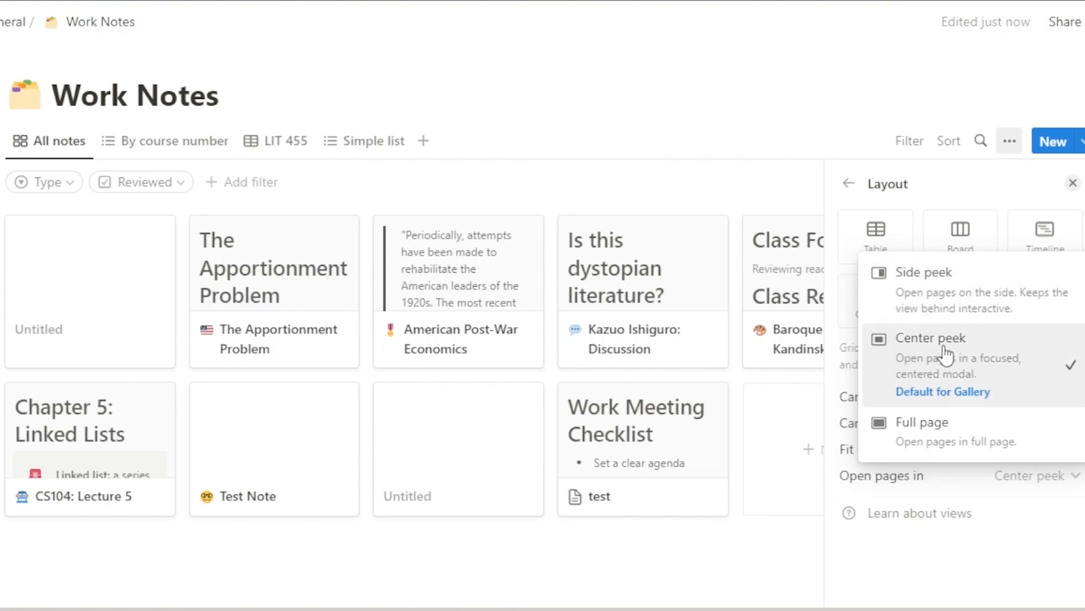
{"action": "left_click", "coordinate": [938, 302]}
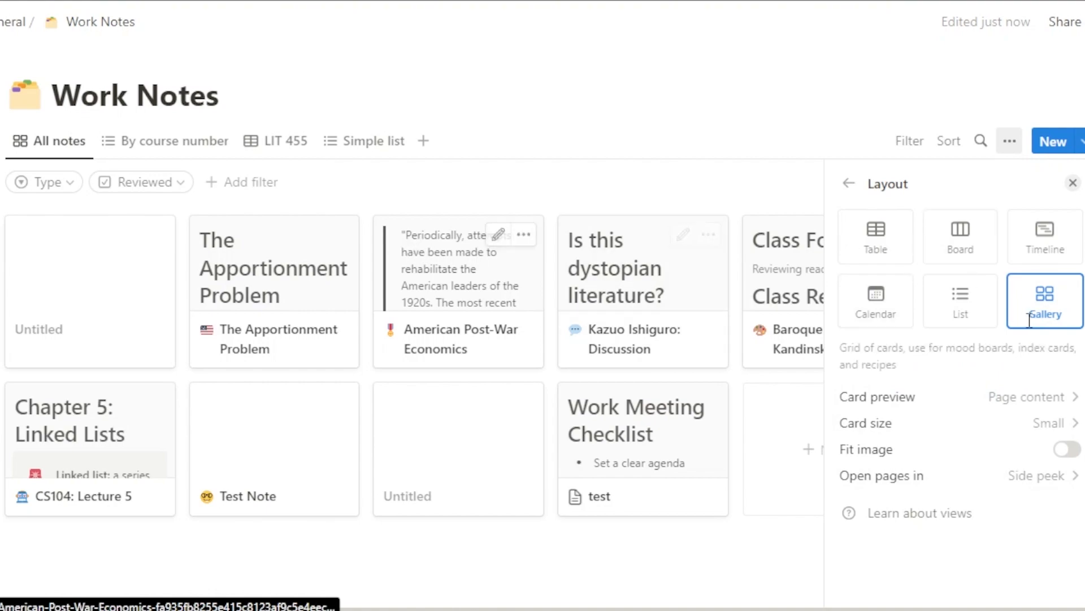
{"action": "left_click", "coordinate": [959, 476]}
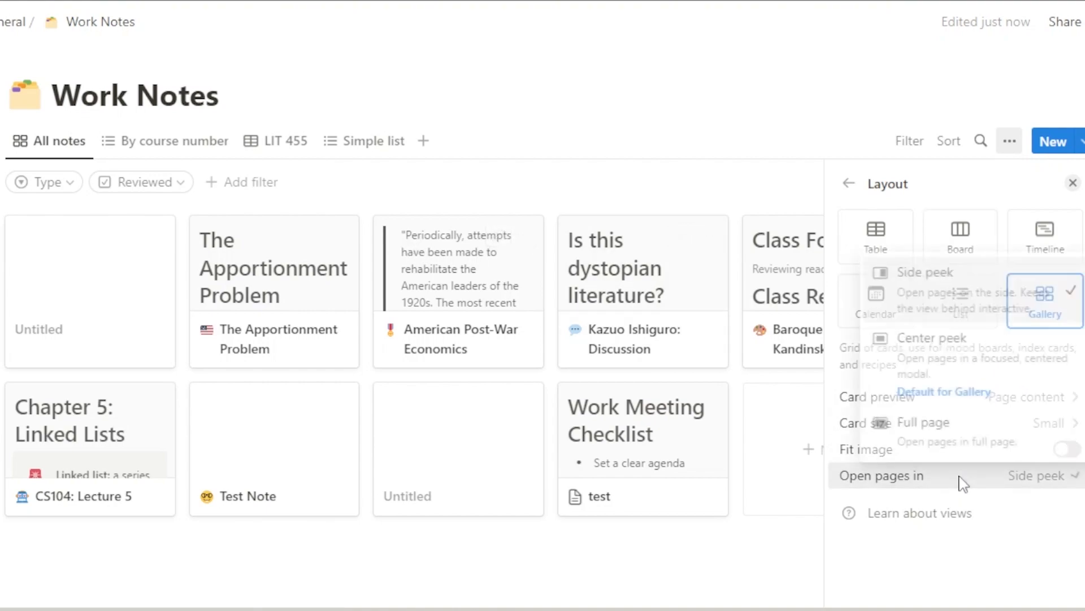
{"action": "left_click", "coordinate": [920, 444]}
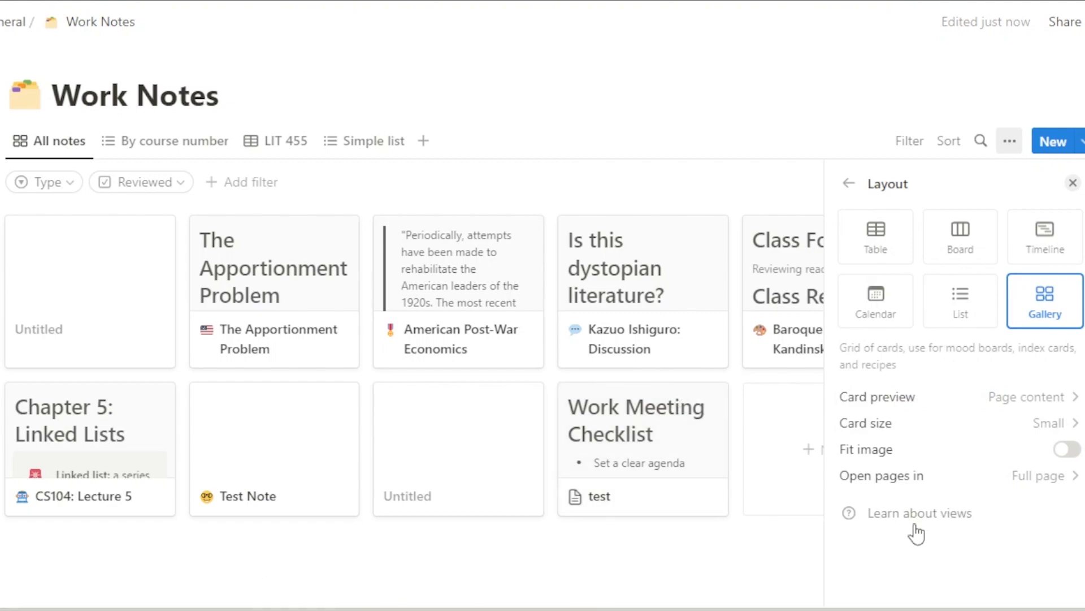
{"action": "left_click", "coordinate": [1006, 477]}
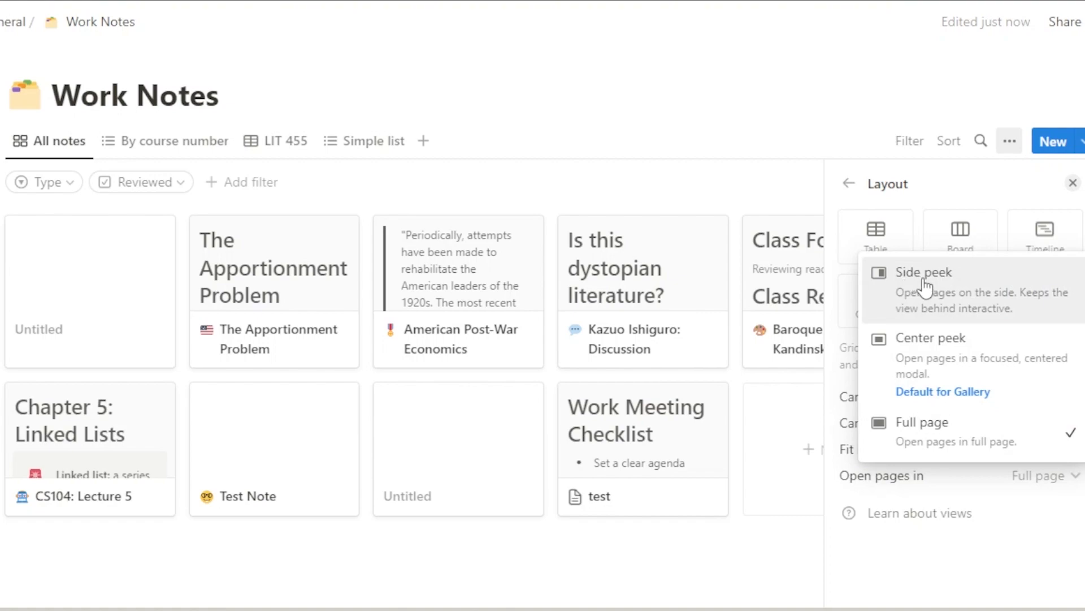
{"action": "left_click", "coordinate": [916, 339]}
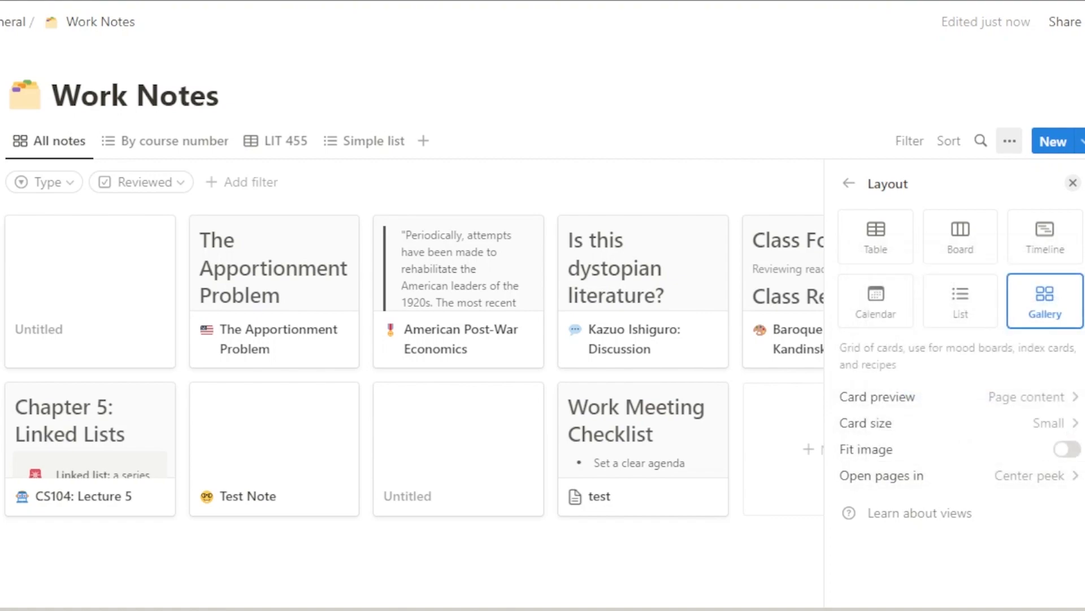
{"action": "left_click", "coordinate": [849, 187]}
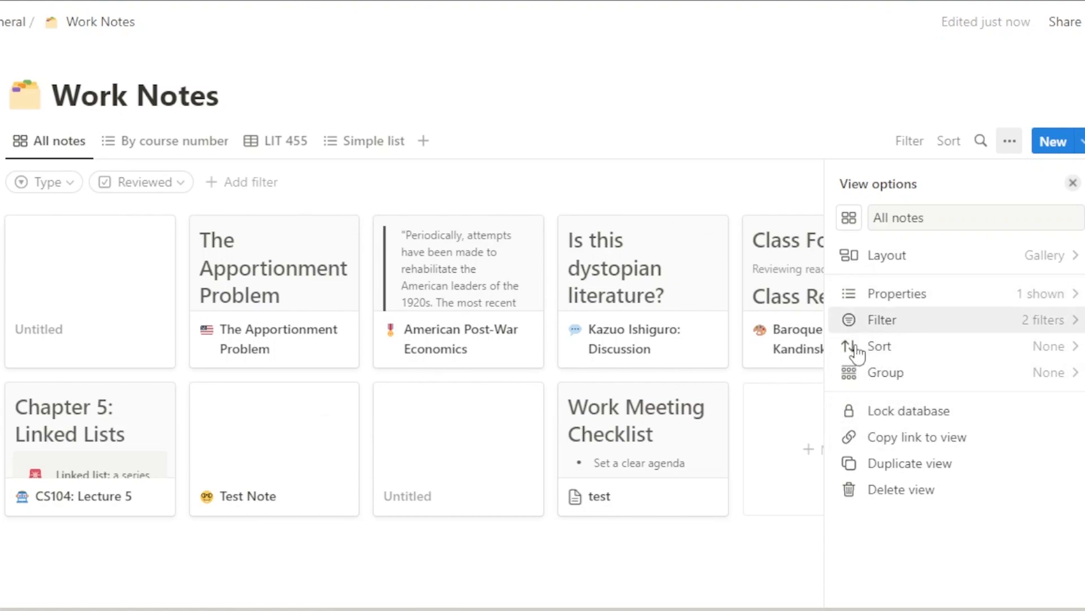
{"action": "left_click", "coordinate": [742, 141]}
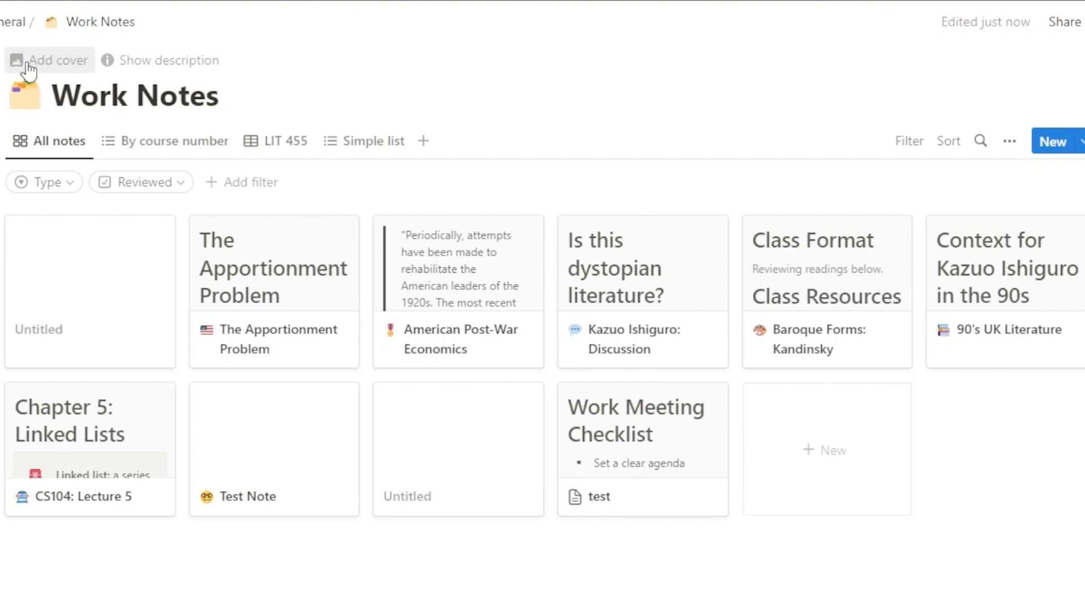
Browse the available emojis and icons for the Work Notes page icon
{"action": "left_click", "coordinate": [25, 116]}
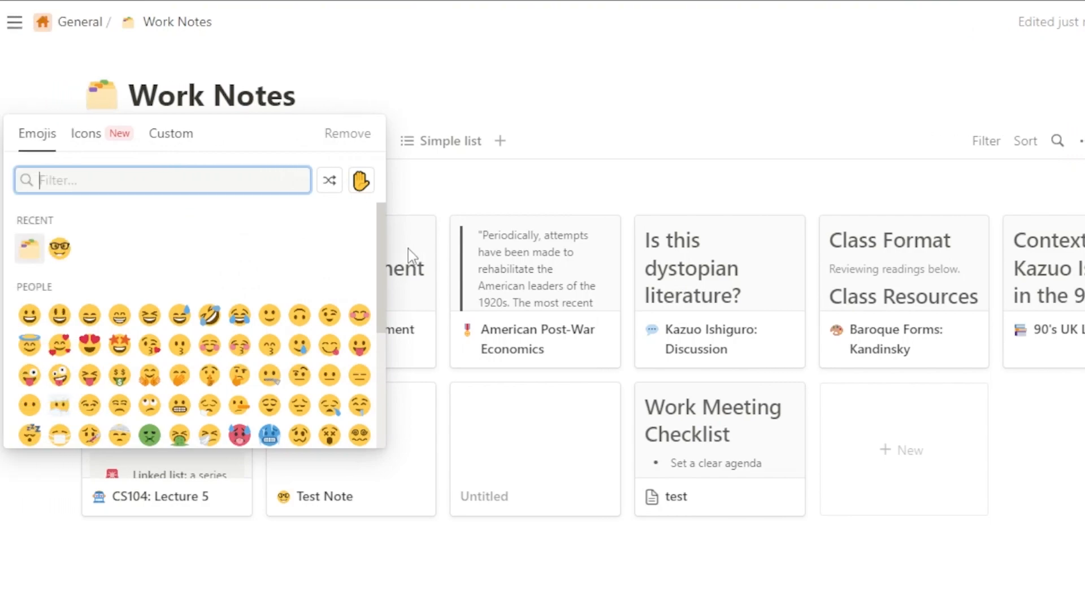
{"action": "scroll", "coordinate": [374, 277], "scroll_direction": "down", "scroll_amount": 6}
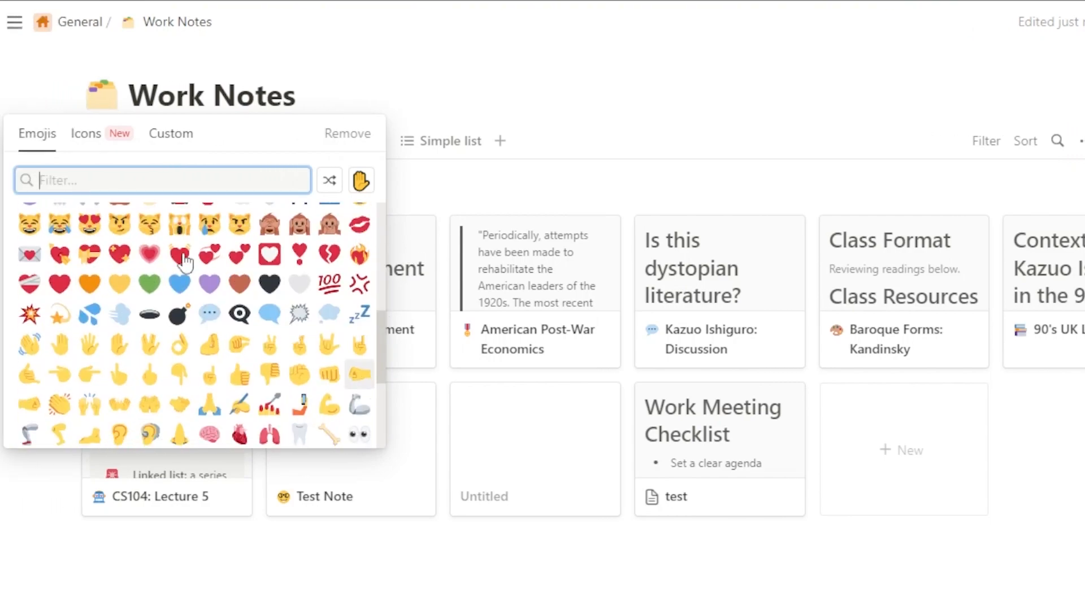
{"action": "left_click", "coordinate": [86, 139]}
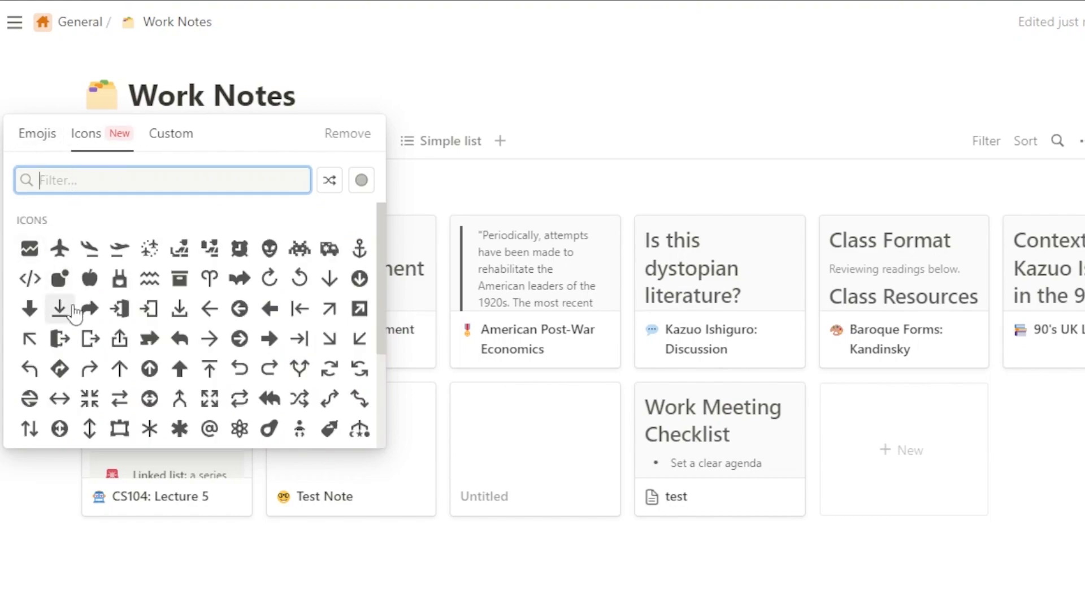
{"action": "left_click", "coordinate": [47, 140]}
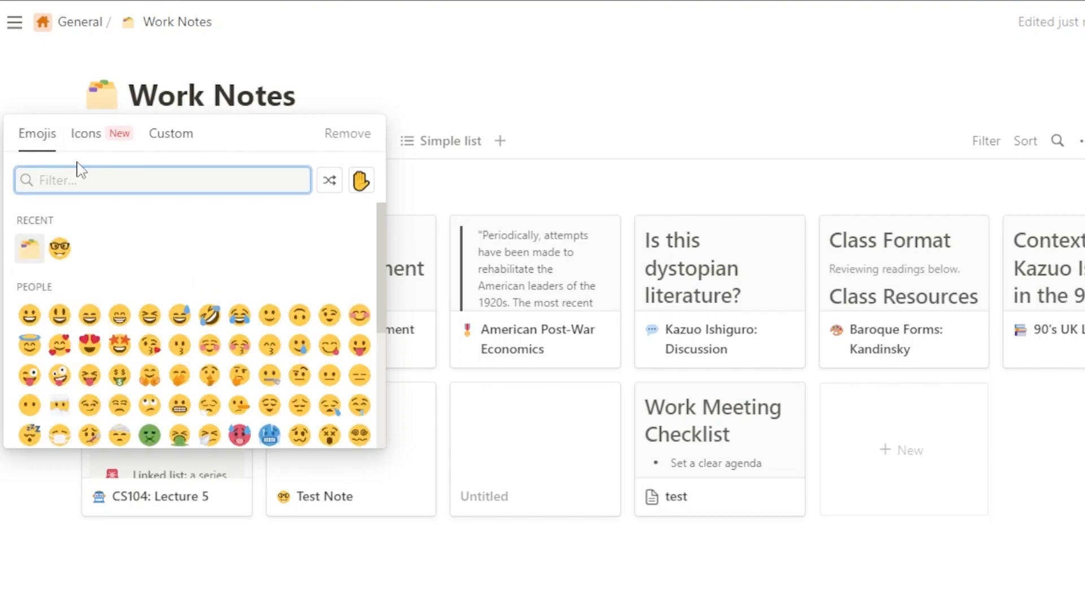
{"action": "scroll", "coordinate": [356, 271], "scroll_direction": "down", "scroll_amount": 5}
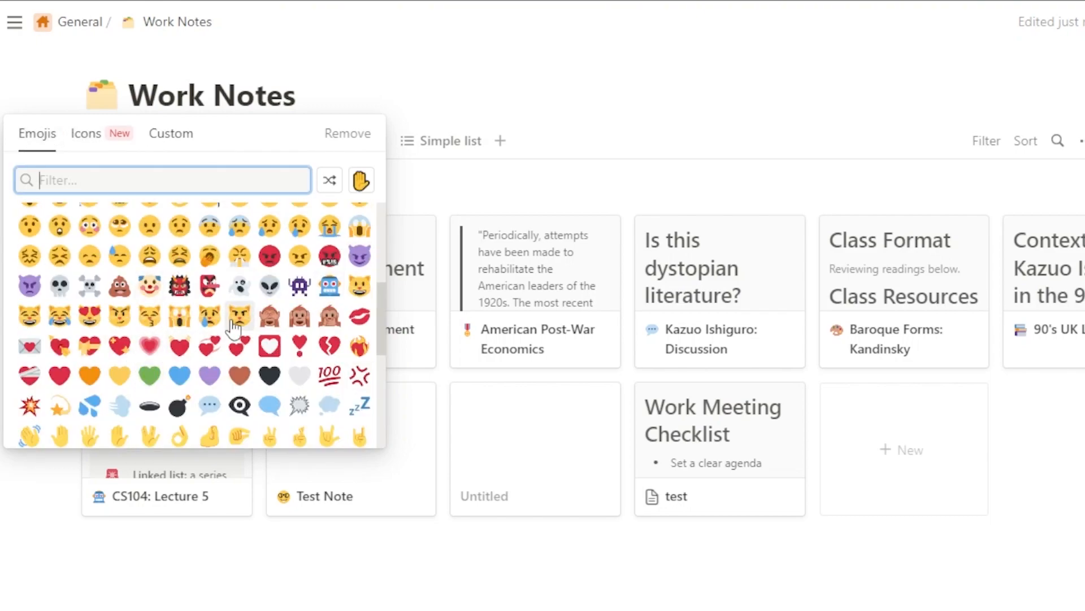
{"action": "left_click_drag", "start_coordinate": [381, 311], "coordinate": [377, 258]}
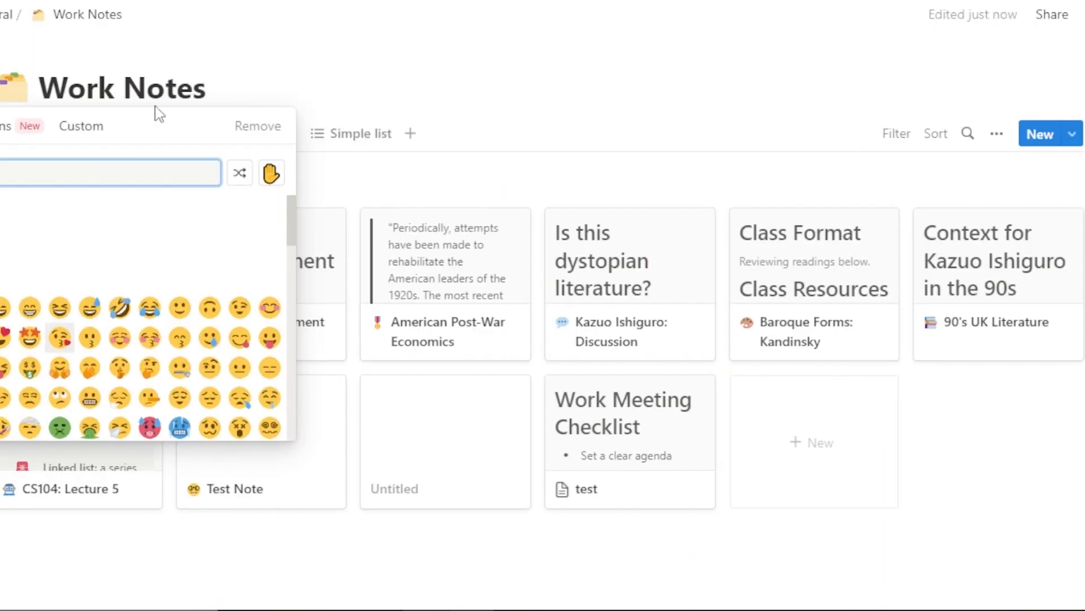
Switch to the Flaticon website and search its icons for "work"
{"action": "left_click", "coordinate": [130, 69]}
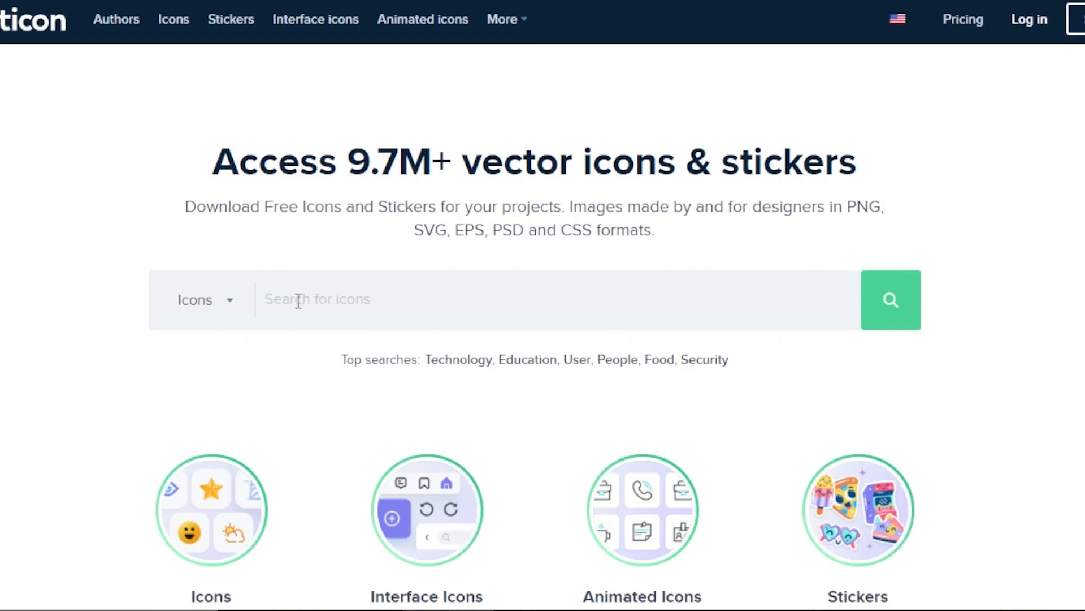
{"action": "type", "text": "work"}
{"action": "left_click", "coordinate": [914, 314]}
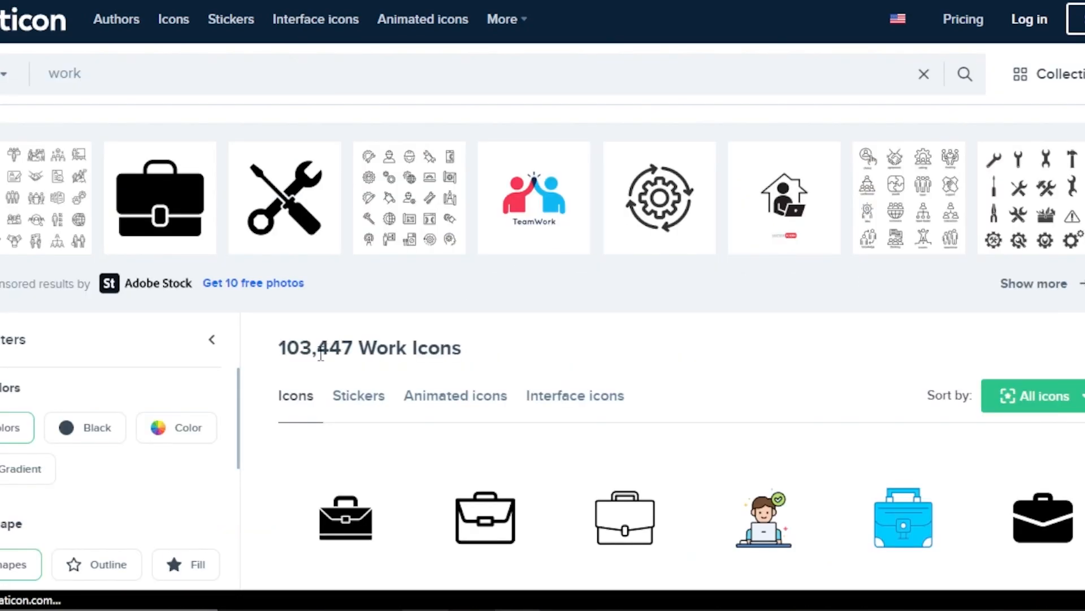
{"action": "left_click_drag", "start_coordinate": [285, 350], "coordinate": [442, 355]}
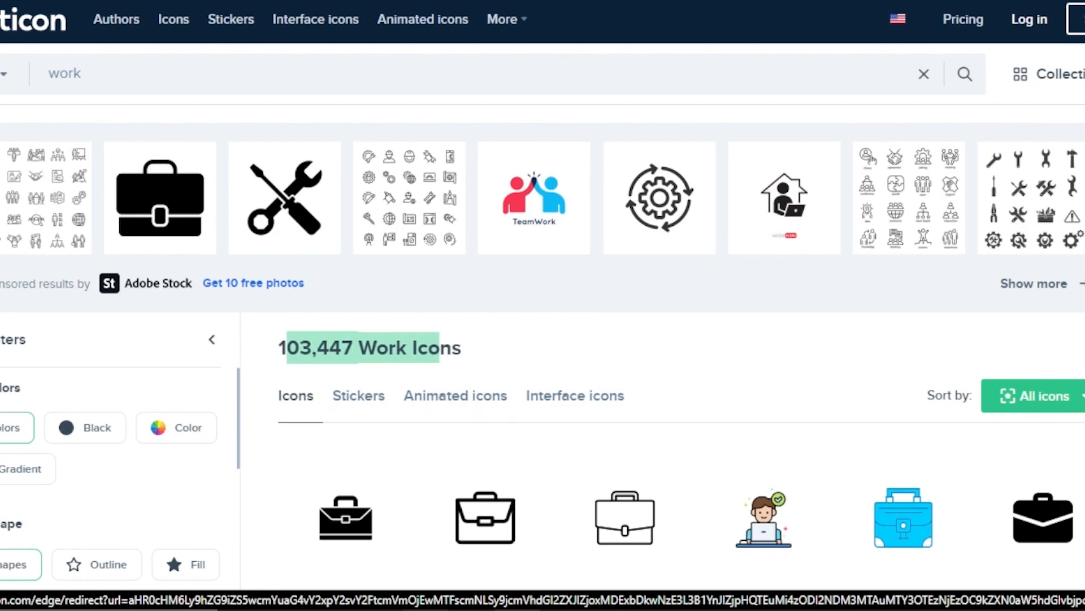
Look through Flaticon's work icons, start the PNG download of the Computer icon and copy its attribution link code
{"action": "scroll", "coordinate": [543, 339], "scroll_direction": "down", "scroll_amount": 14}
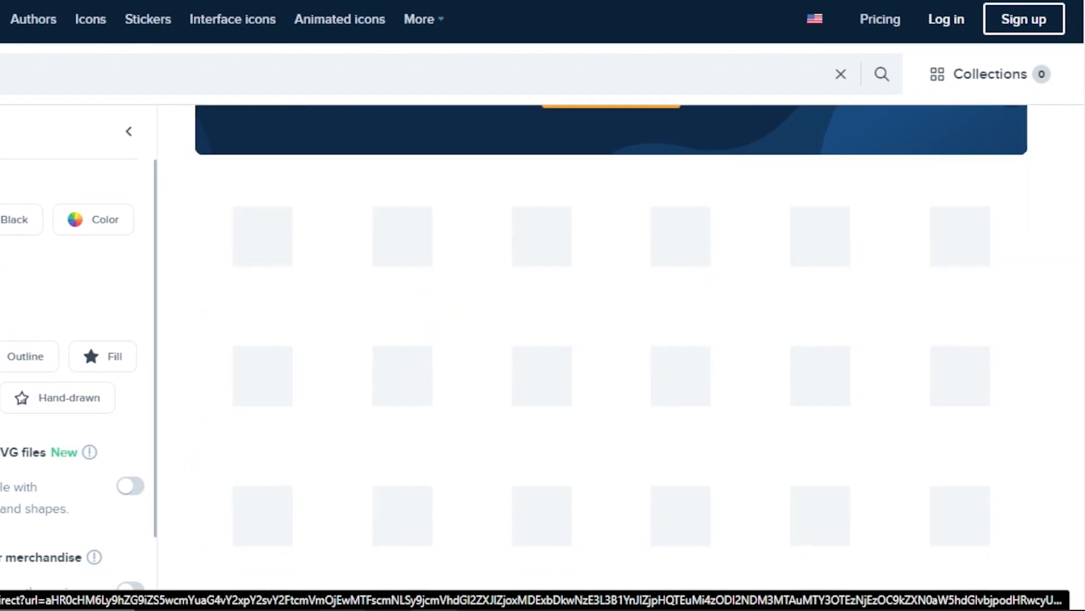
{"action": "scroll", "coordinate": [565, 282], "scroll_direction": "down", "scroll_amount": 3}
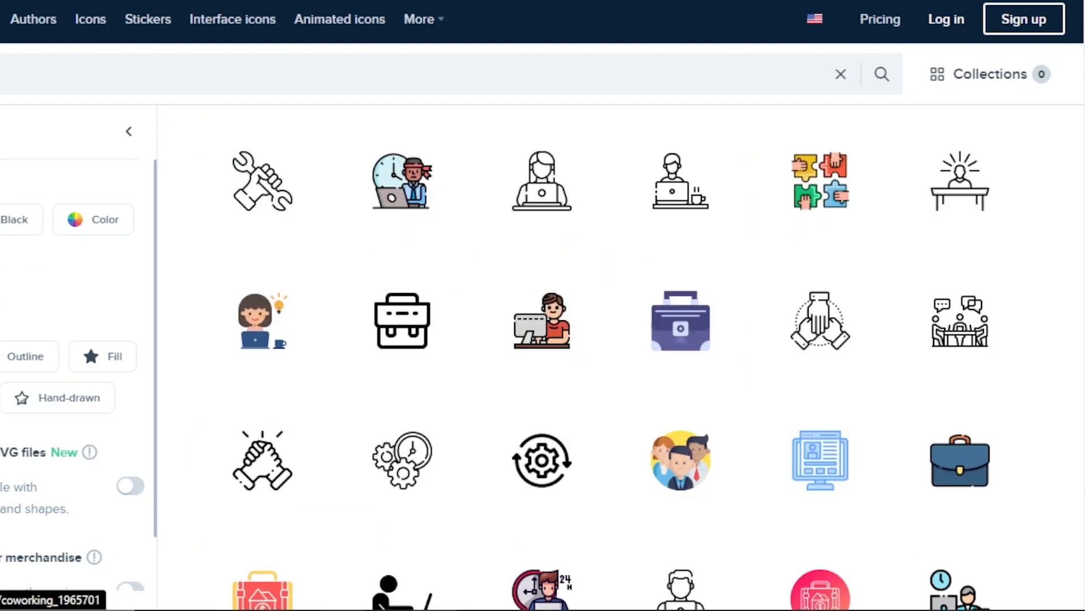
{"action": "scroll", "coordinate": [611, 355], "scroll_direction": "down", "scroll_amount": 5}
{"action": "scroll", "coordinate": [611, 355], "scroll_direction": "down", "scroll_amount": 6}
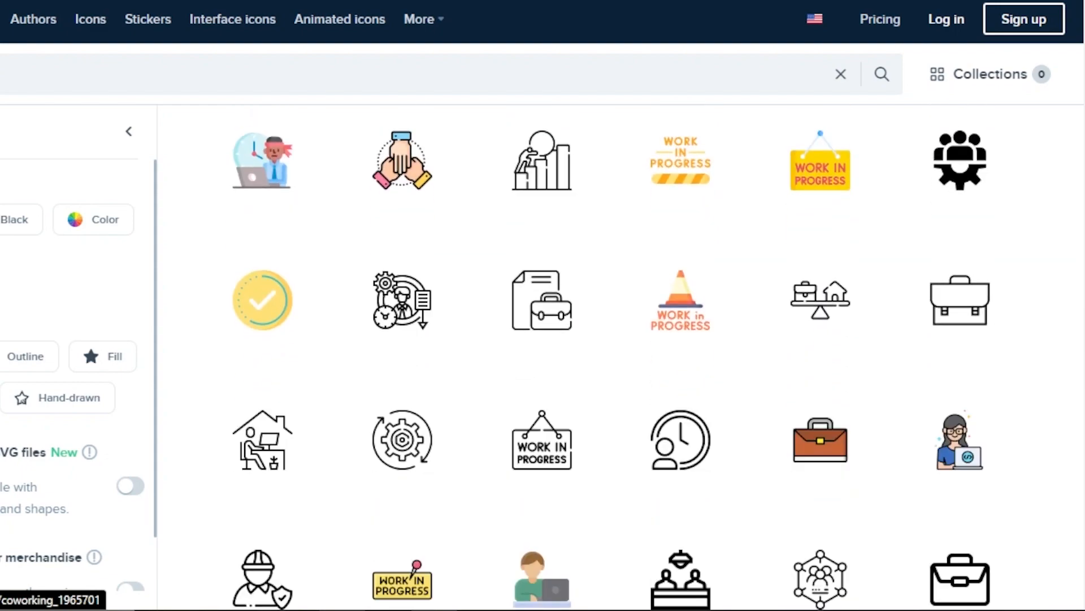
{"action": "scroll", "coordinate": [611, 354], "scroll_direction": "down", "scroll_amount": 8}
{"action": "scroll", "coordinate": [610, 354], "scroll_direction": "down", "scroll_amount": 8}
{"action": "scroll", "coordinate": [610, 355], "scroll_direction": "up", "scroll_amount": 10}
{"action": "mouse_move", "coordinate": [590, 483]}
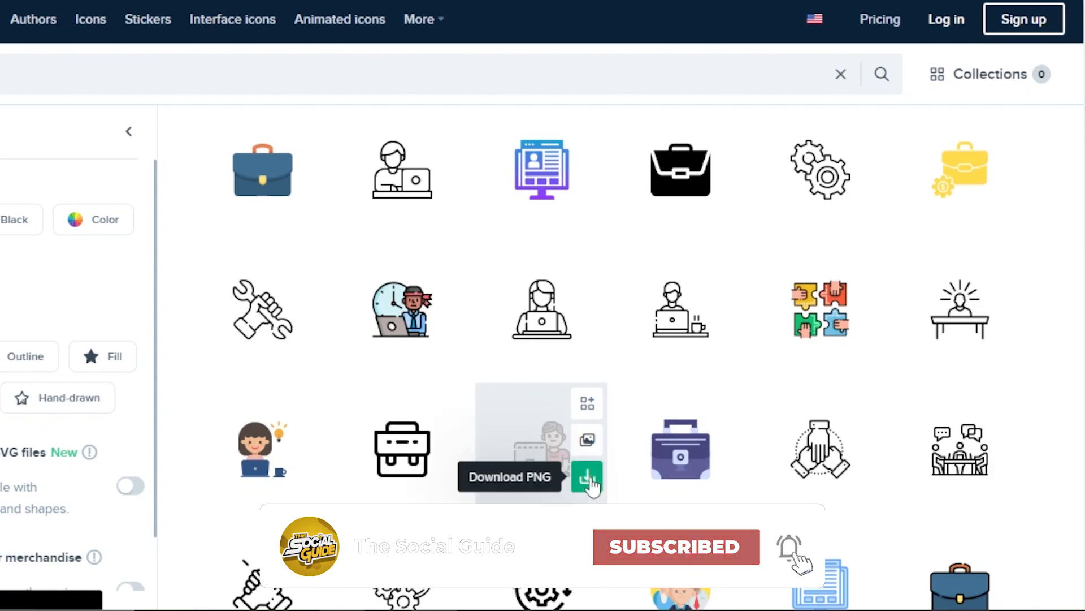
{"action": "left_click", "coordinate": [588, 484]}
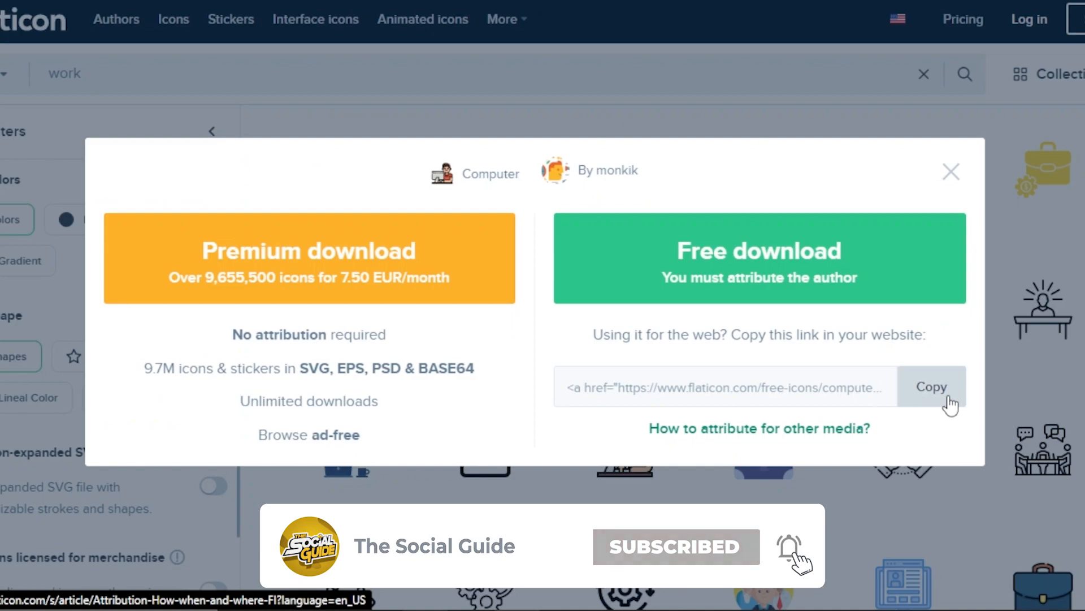
{"action": "left_click", "coordinate": [940, 400]}
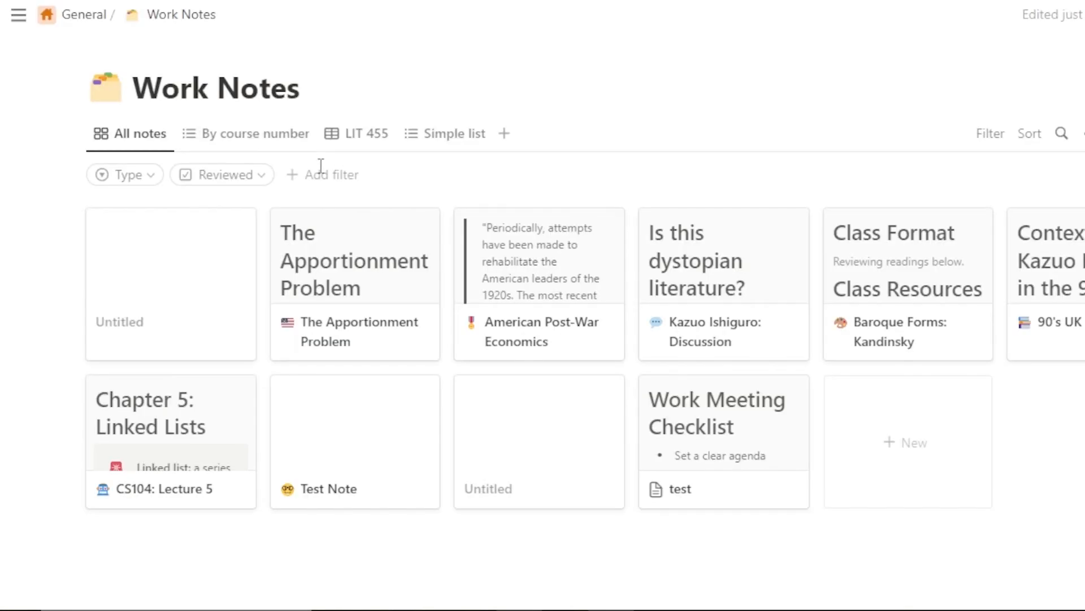
Switch to Notion and try to set the copied Flaticon link as the custom icon of the Work Notes page
{"action": "left_click", "coordinate": [106, 97]}
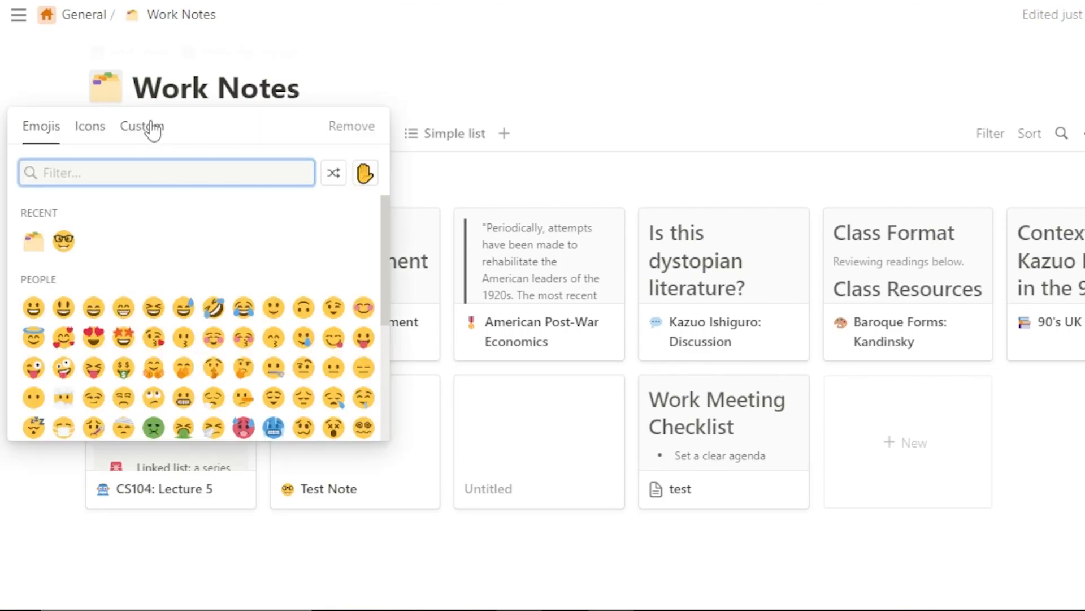
{"action": "left_click", "coordinate": [154, 129]}
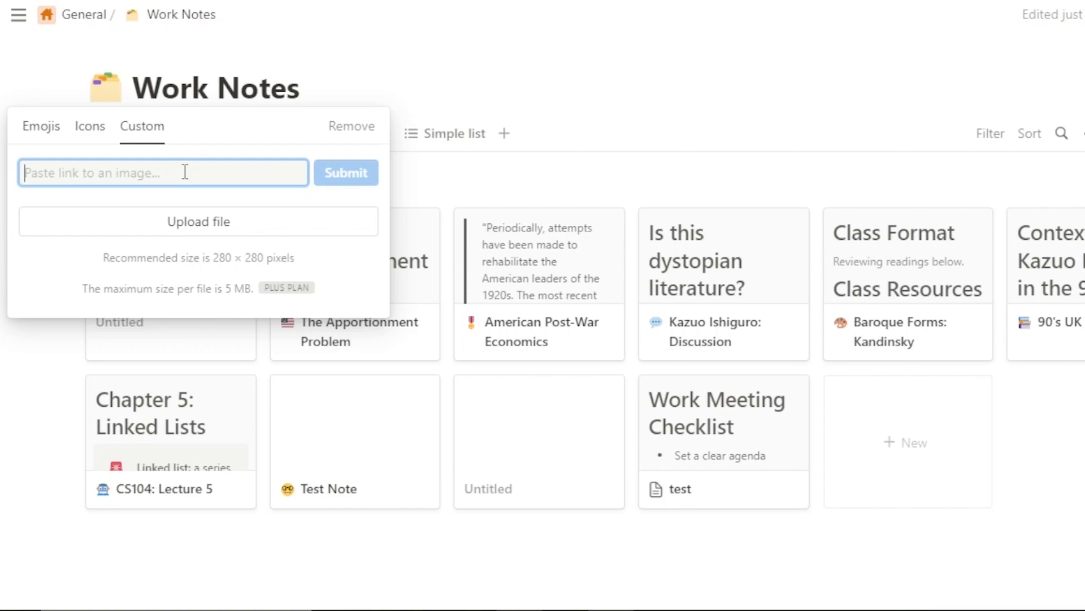
{"action": "key", "text": "ctrl+v"}
{"action": "left_click", "coordinate": [357, 180]}
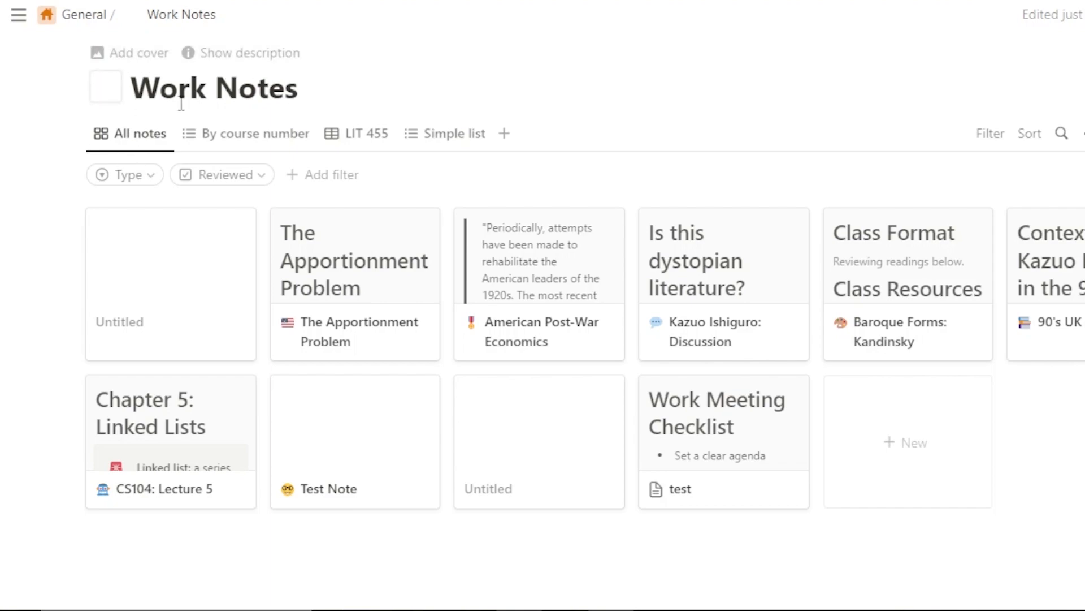
Add a cover to the Work Notes page and open the options for changing it
{"action": "left_click", "coordinate": [126, 56]}
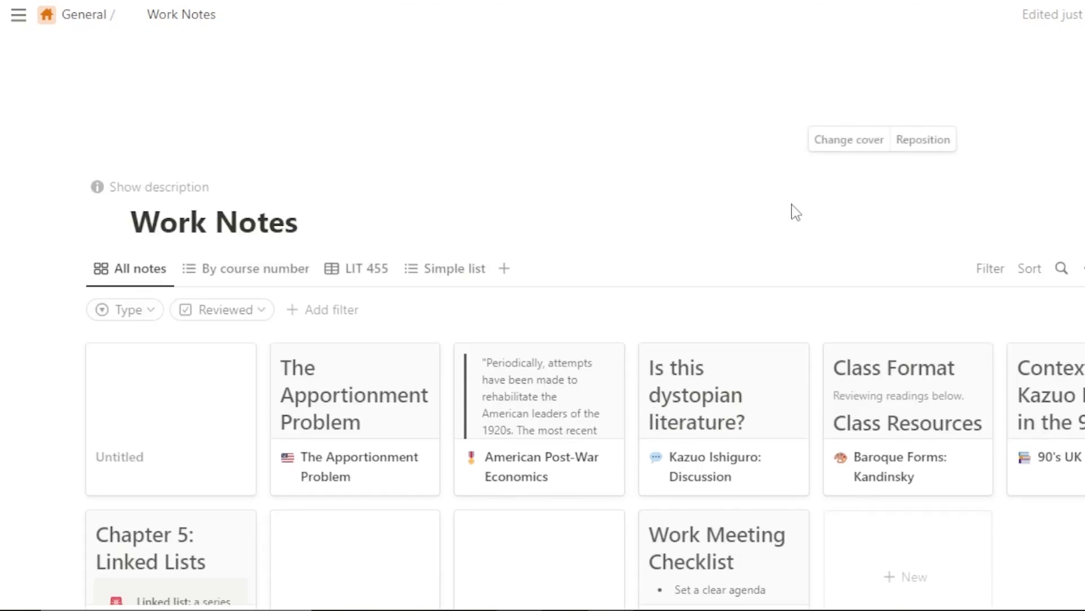
{"action": "left_click", "coordinate": [870, 143]}
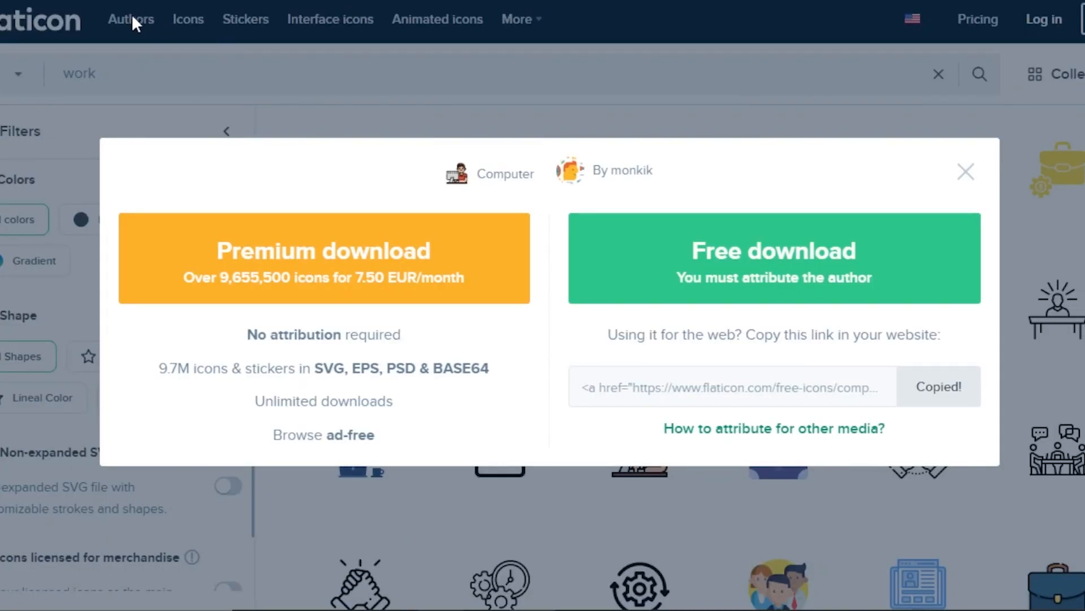
On the Flaticon site, close the Computer icon's download dialog and go back to the start of the work results
{"action": "left_click", "coordinate": [966, 172]}
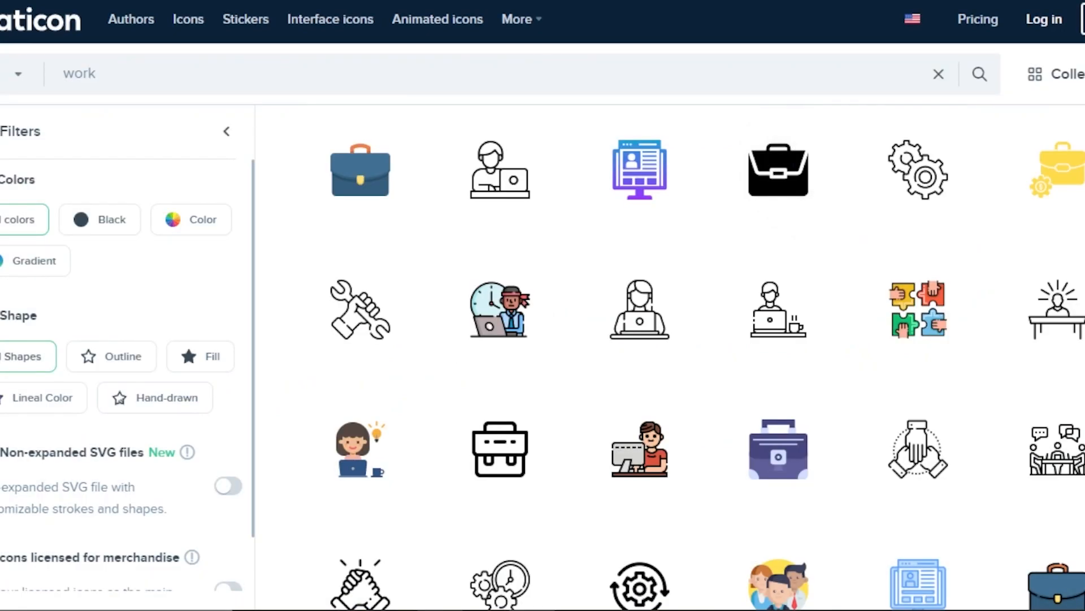
{"action": "scroll", "coordinate": [779, 455], "scroll_direction": "up", "scroll_amount": 8}
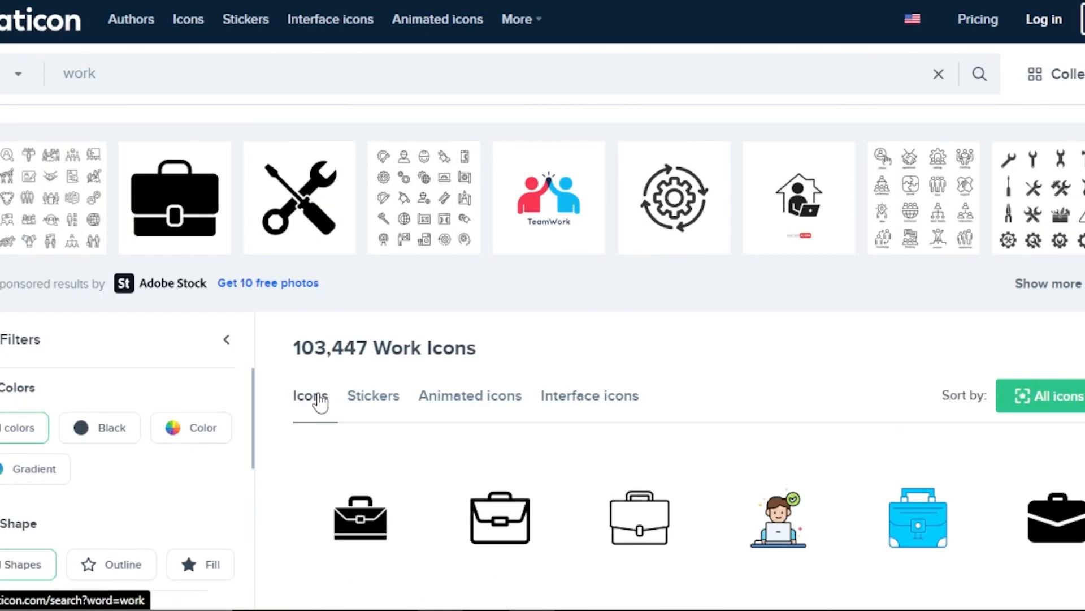
{"action": "left_click", "coordinate": [262, 288]}
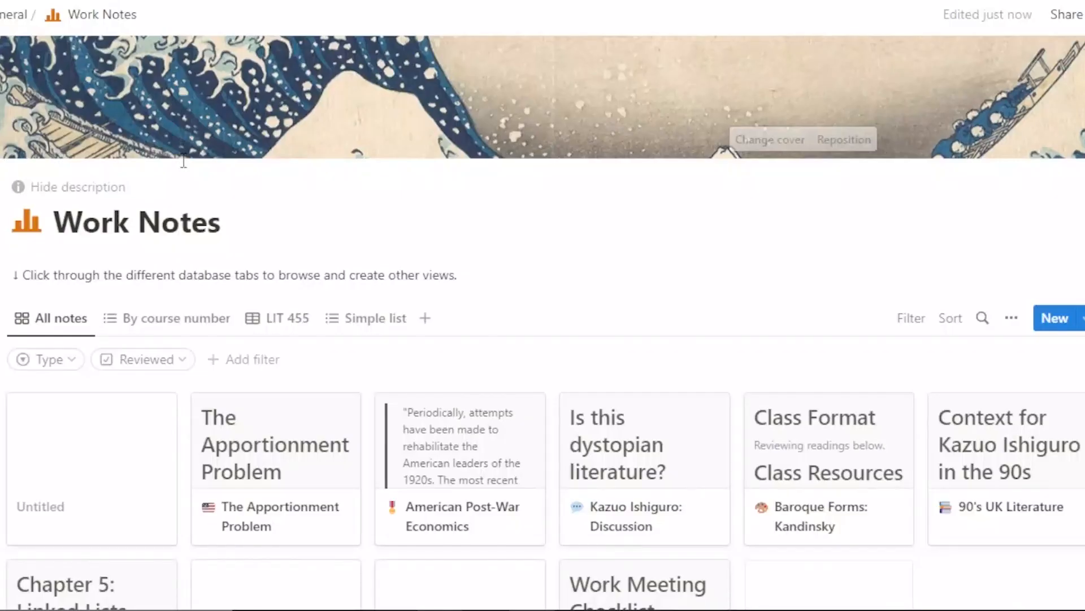
Delete the two untitled notes from the All notes gallery
{"action": "scroll", "coordinate": [321, 163], "scroll_direction": "down", "scroll_amount": 3}
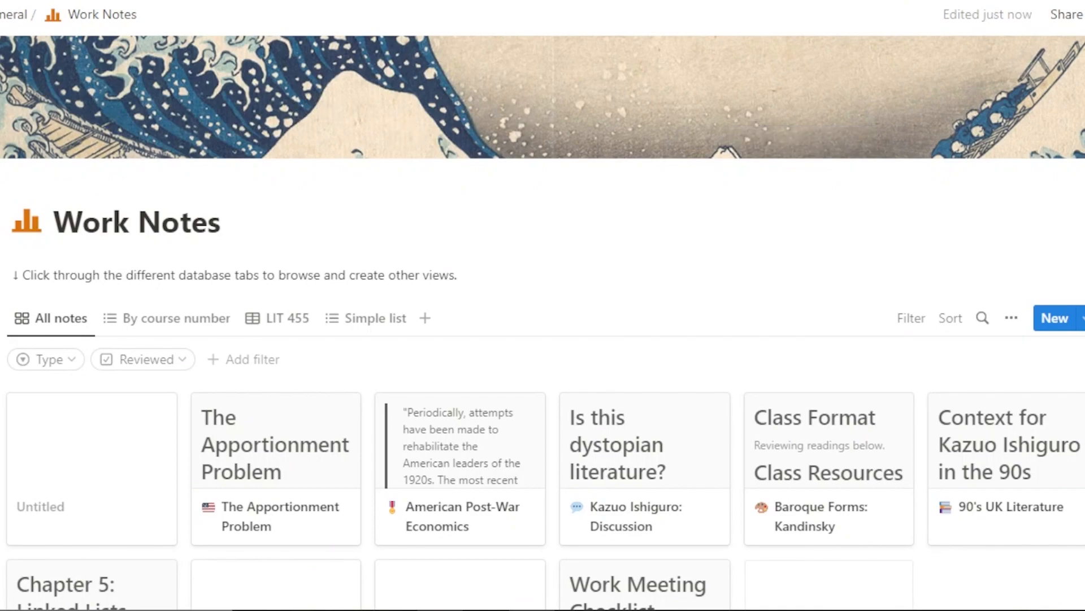
{"action": "scroll", "coordinate": [321, 163], "scroll_direction": "up", "scroll_amount": 3}
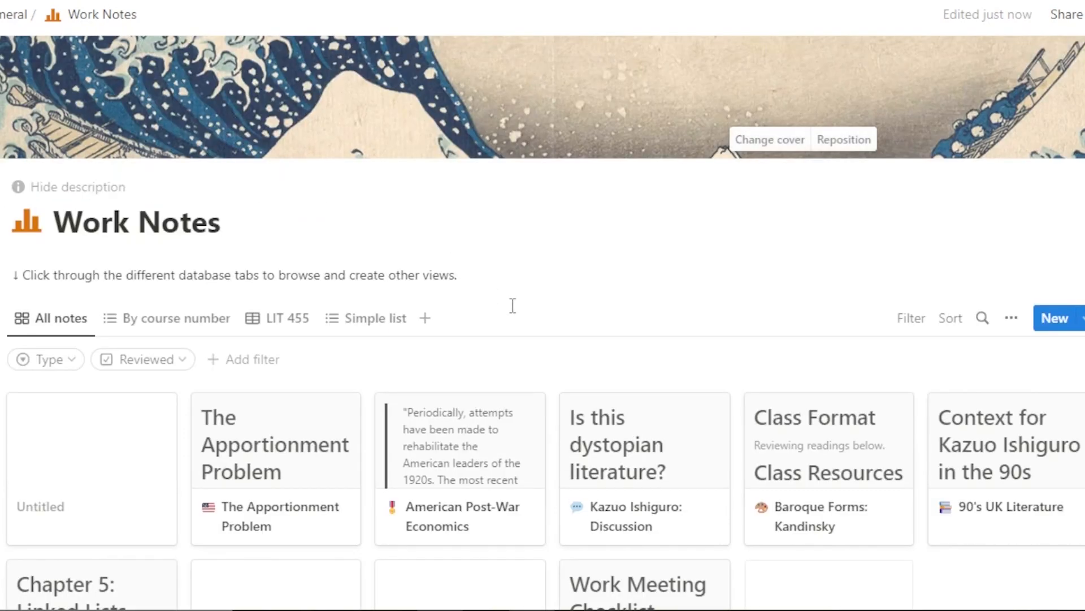
{"action": "scroll", "coordinate": [501, 294], "scroll_direction": "down", "scroll_amount": 3}
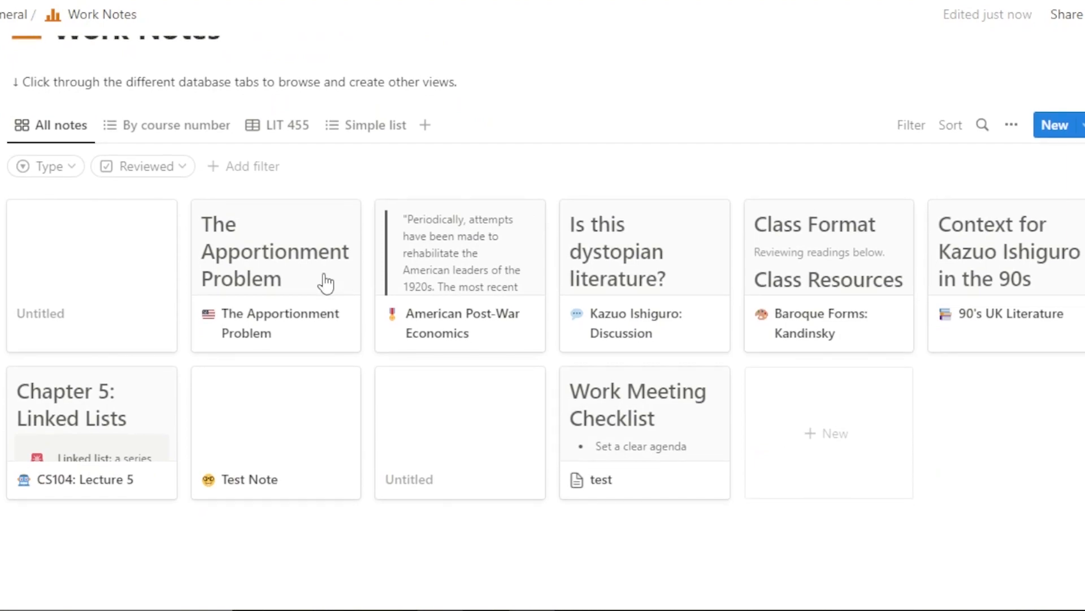
{"action": "mouse_move", "coordinate": [107, 286]}
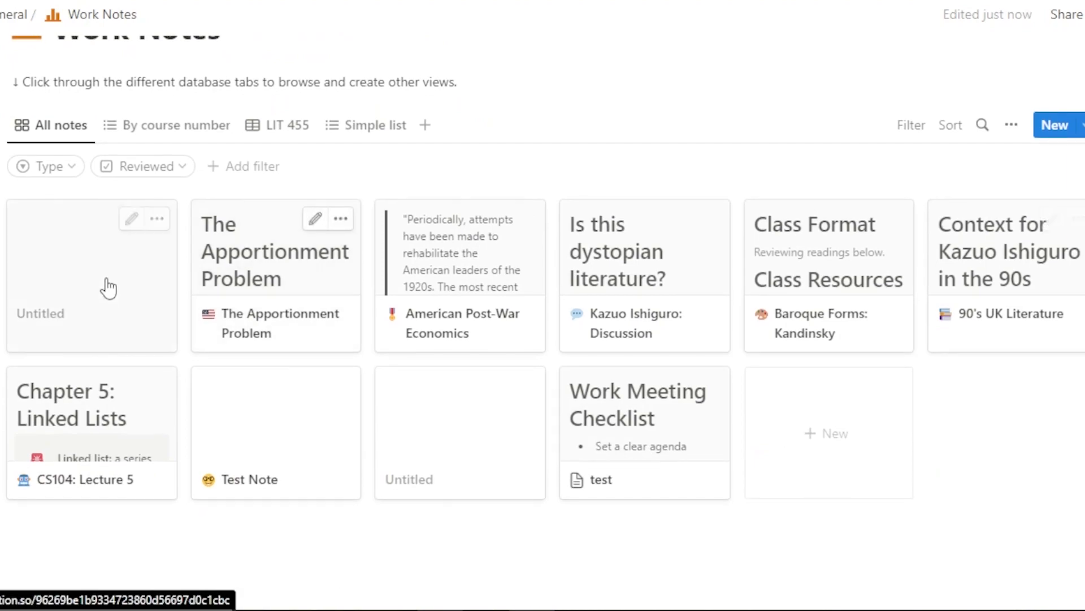
{"action": "right_click", "coordinate": [153, 276]}
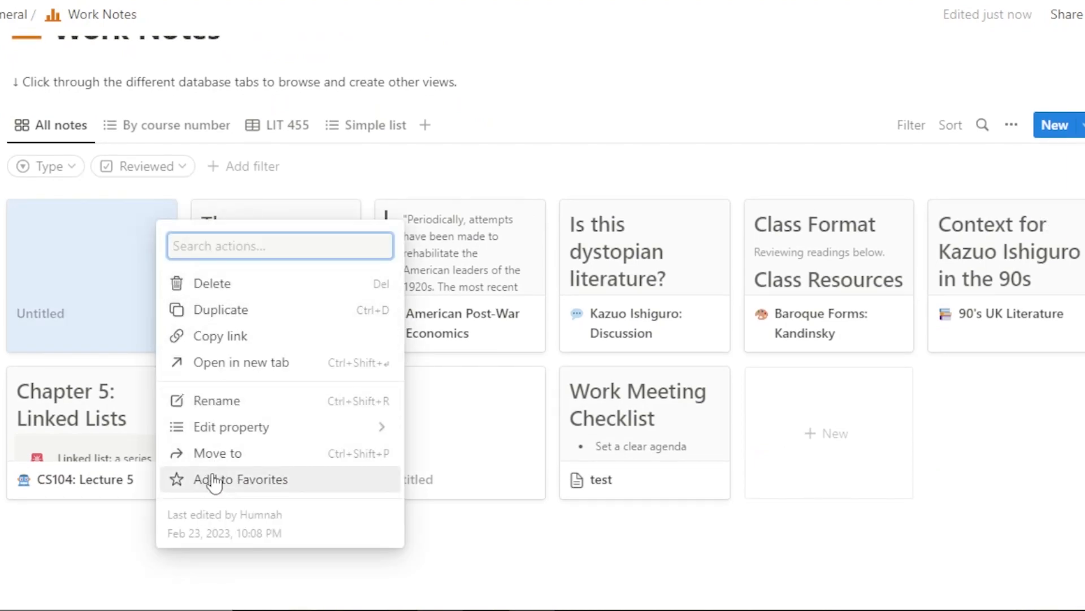
{"action": "left_click", "coordinate": [226, 285]}
{"action": "mouse_move", "coordinate": [338, 390]}
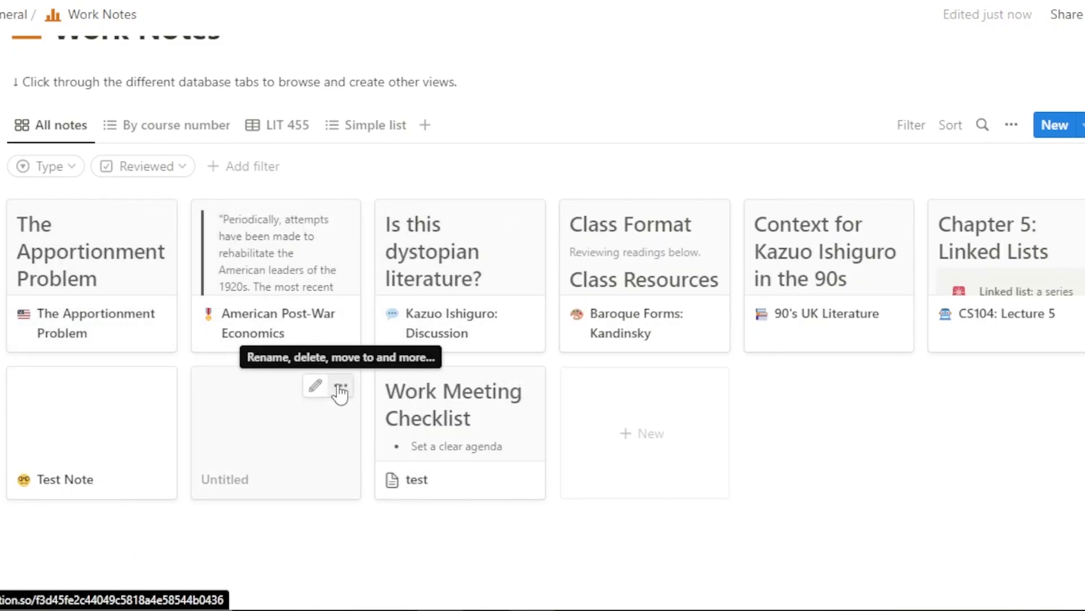
{"action": "left_click", "coordinate": [341, 389]}
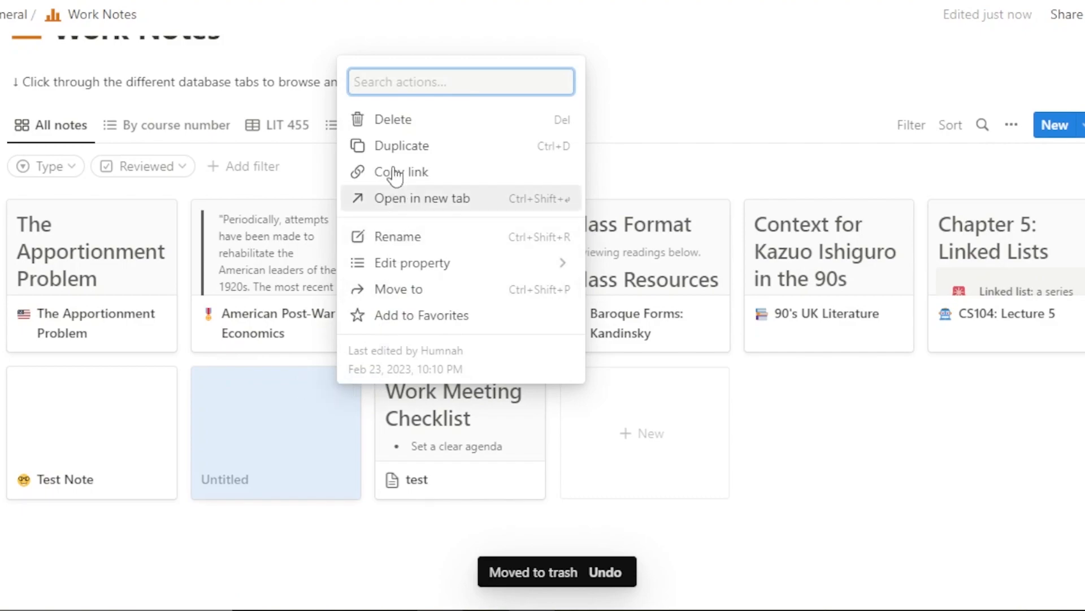
{"action": "left_click", "coordinate": [389, 121]}
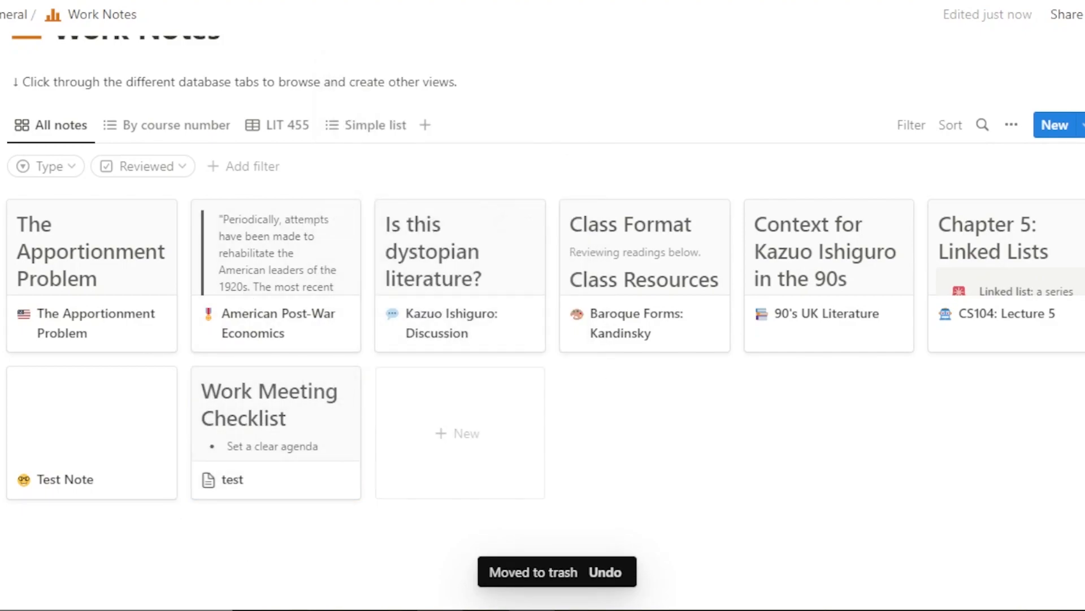
{"action": "scroll", "coordinate": [790, 110], "scroll_direction": "up", "scroll_amount": 4}
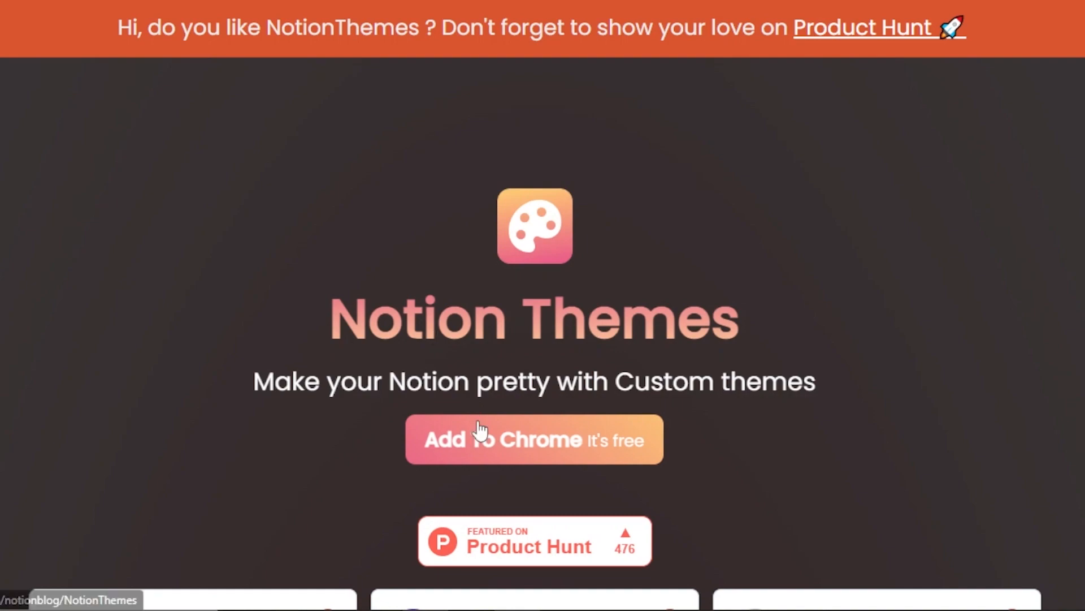
Examine the Notion Themes website and its user reviews, and switch back to the Work Notes tab
{"action": "scroll", "coordinate": [543, 333], "scroll_direction": "down", "scroll_amount": 6}
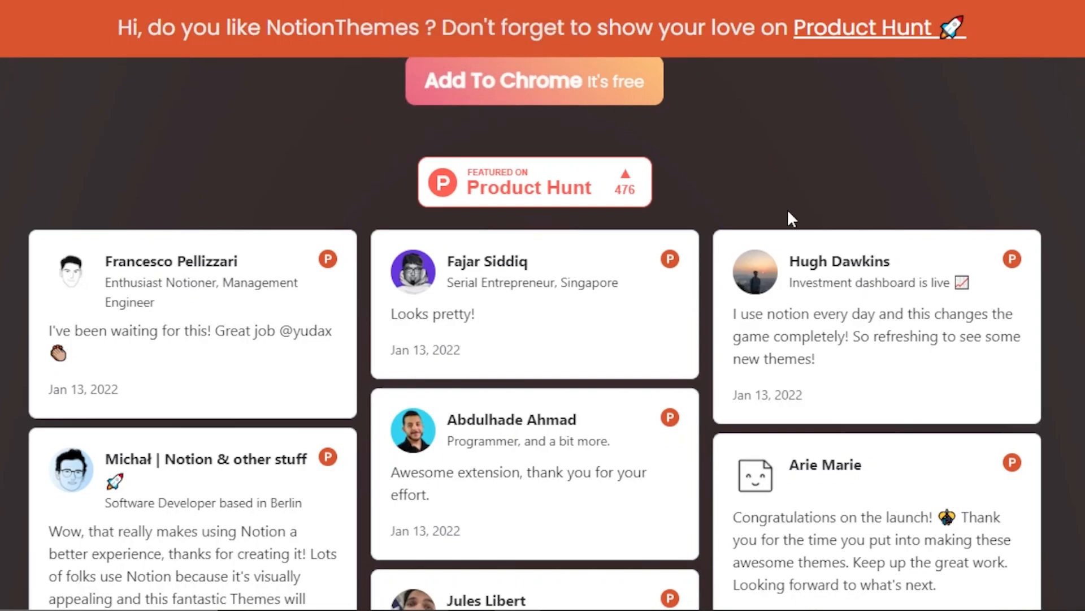
{"action": "scroll", "coordinate": [789, 217], "scroll_direction": "up", "scroll_amount": 6}
{"action": "scroll", "coordinate": [542, 334], "scroll_direction": "down", "scroll_amount": 15}
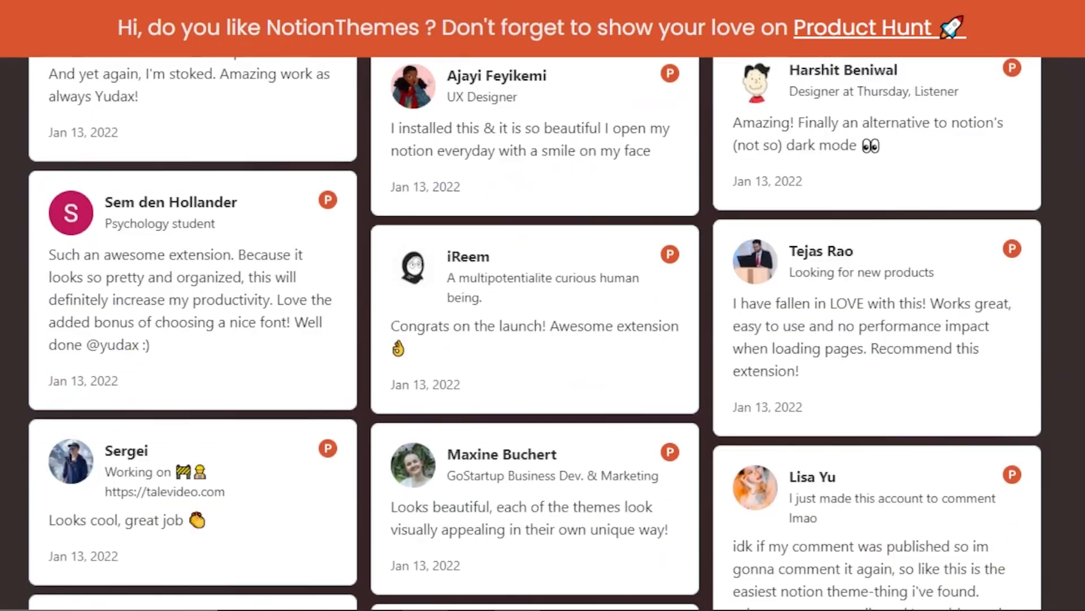
{"action": "scroll", "coordinate": [543, 333], "scroll_direction": "down", "scroll_amount": 15}
{"action": "scroll", "coordinate": [543, 334], "scroll_direction": "up", "scroll_amount": 20}
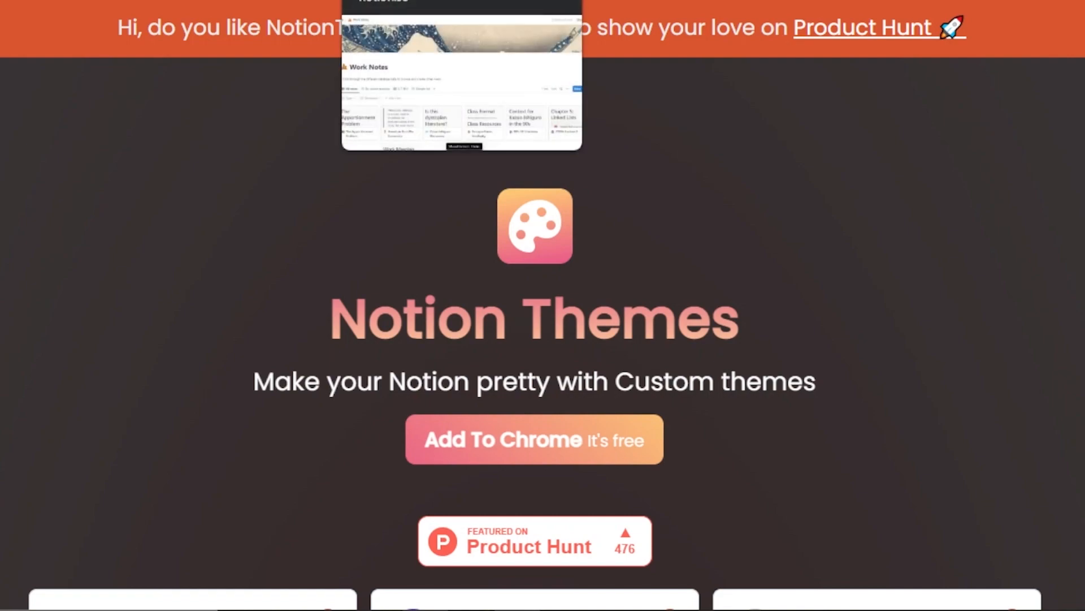
{"action": "left_click", "coordinate": [404, 0]}
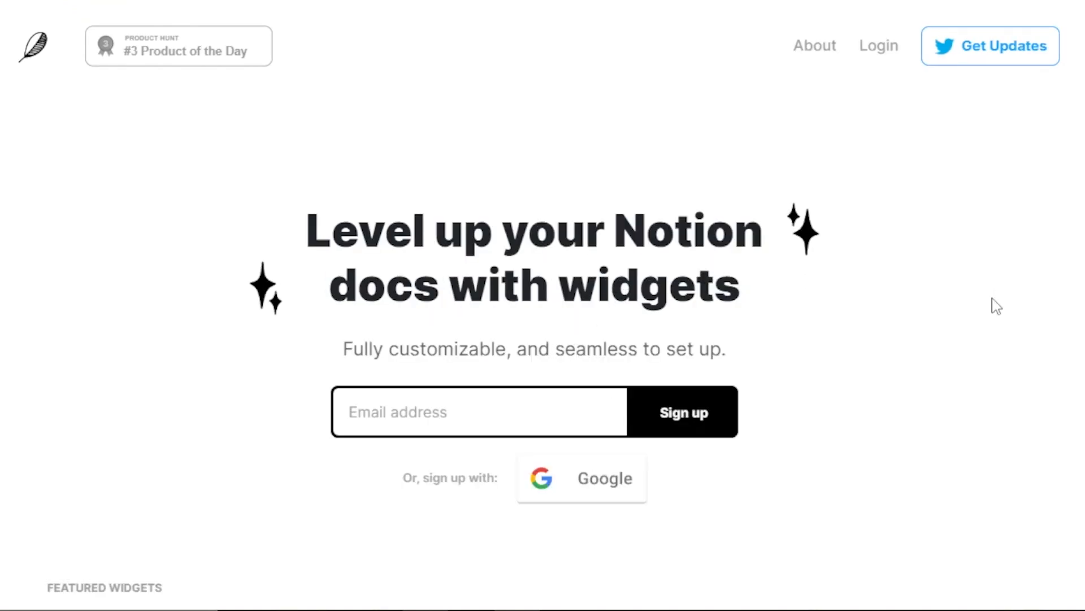
Examine the featured widgets on the Notion widgets website, stepping through the showcase past Life Progress Bar, Countdown and Quotes
{"action": "scroll", "coordinate": [543, 306], "scroll_direction": "down", "scroll_amount": 11}
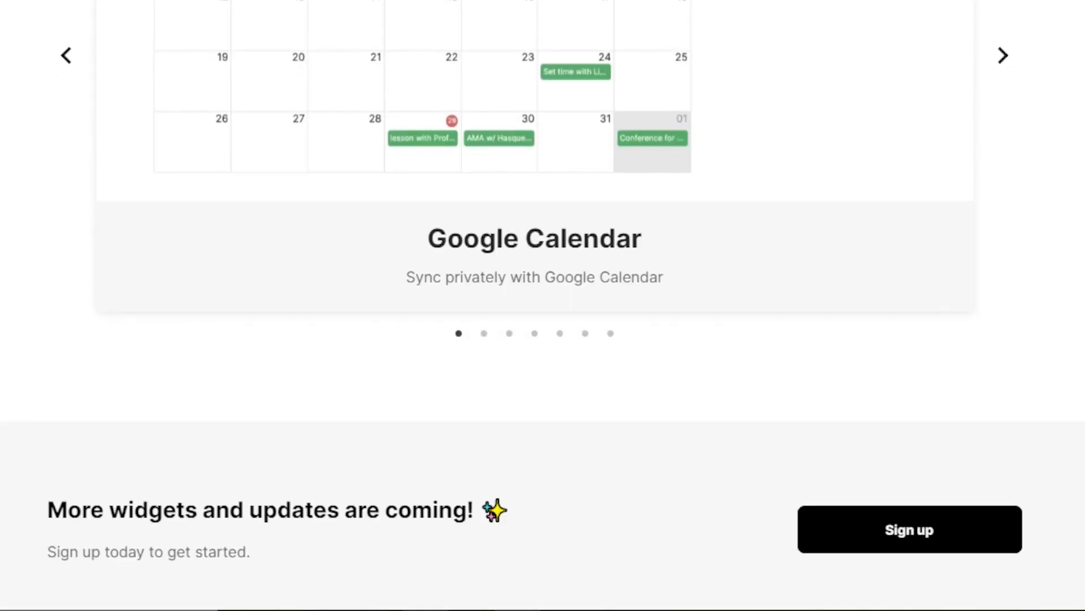
{"action": "scroll", "coordinate": [543, 305], "scroll_direction": "down", "scroll_amount": 3}
{"action": "scroll", "coordinate": [542, 305], "scroll_direction": "up", "scroll_amount": 11}
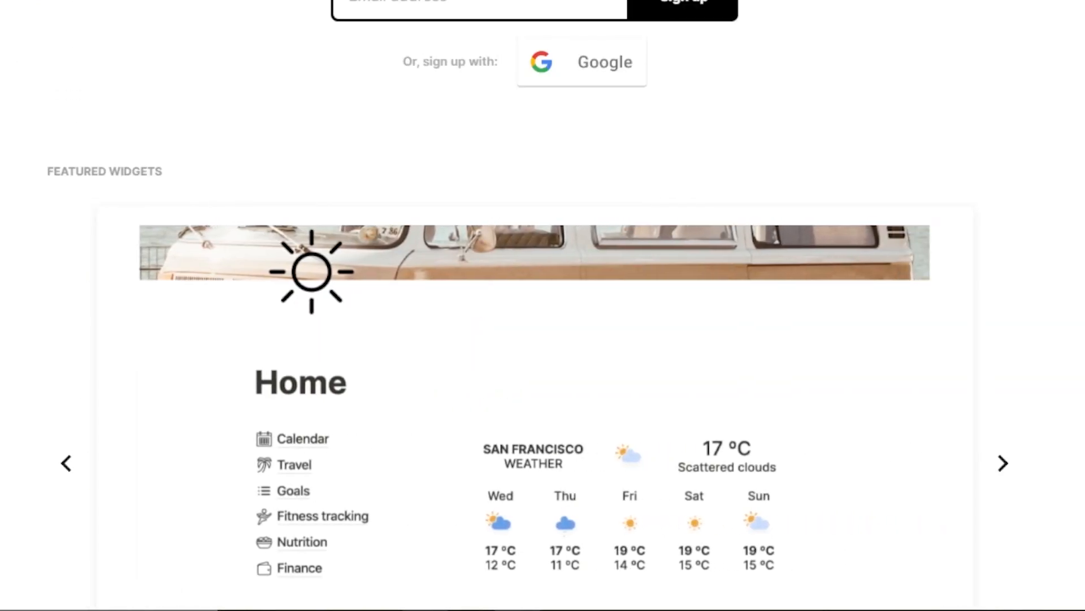
{"action": "scroll", "coordinate": [542, 305], "scroll_direction": "up", "scroll_amount": 1}
{"action": "scroll", "coordinate": [542, 305], "scroll_direction": "down", "scroll_amount": 4}
{"action": "scroll", "coordinate": [543, 305], "scroll_direction": "up", "scroll_amount": 1}
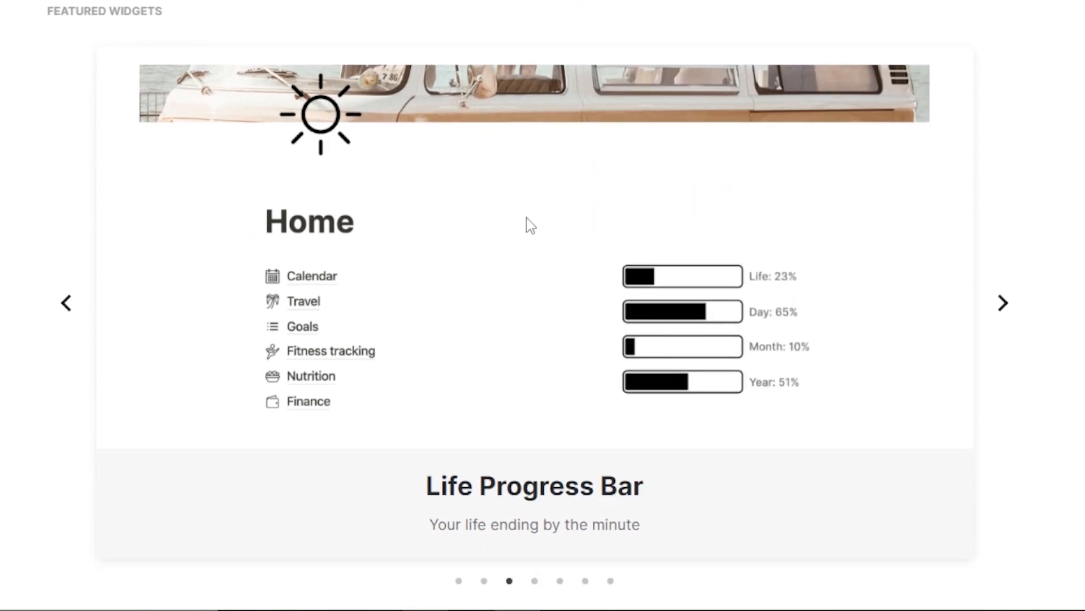
{"action": "left_click", "coordinate": [1013, 309]}
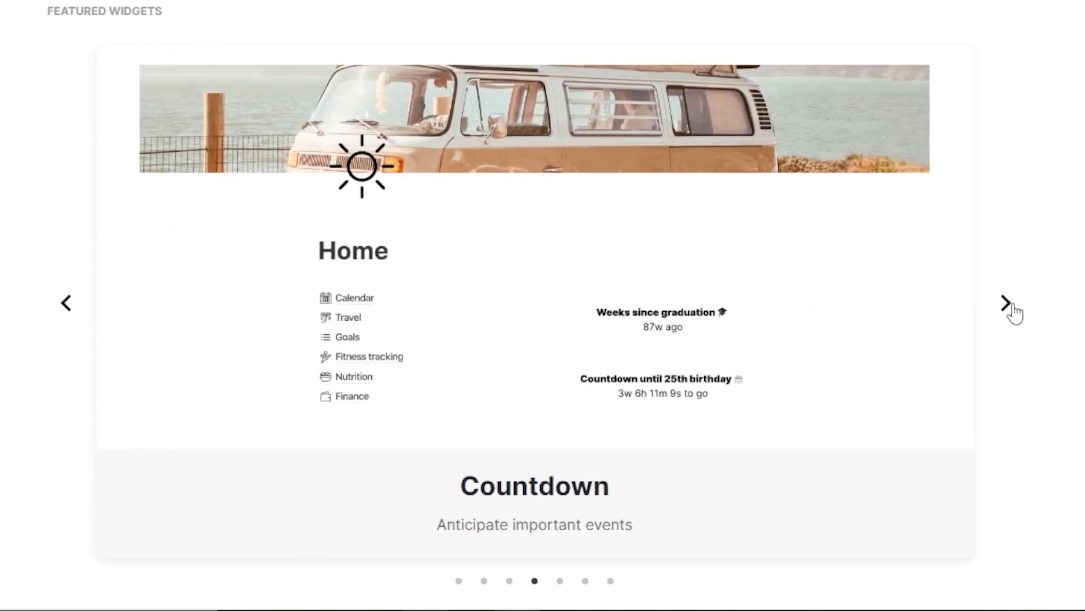
{"action": "left_click", "coordinate": [993, 314]}
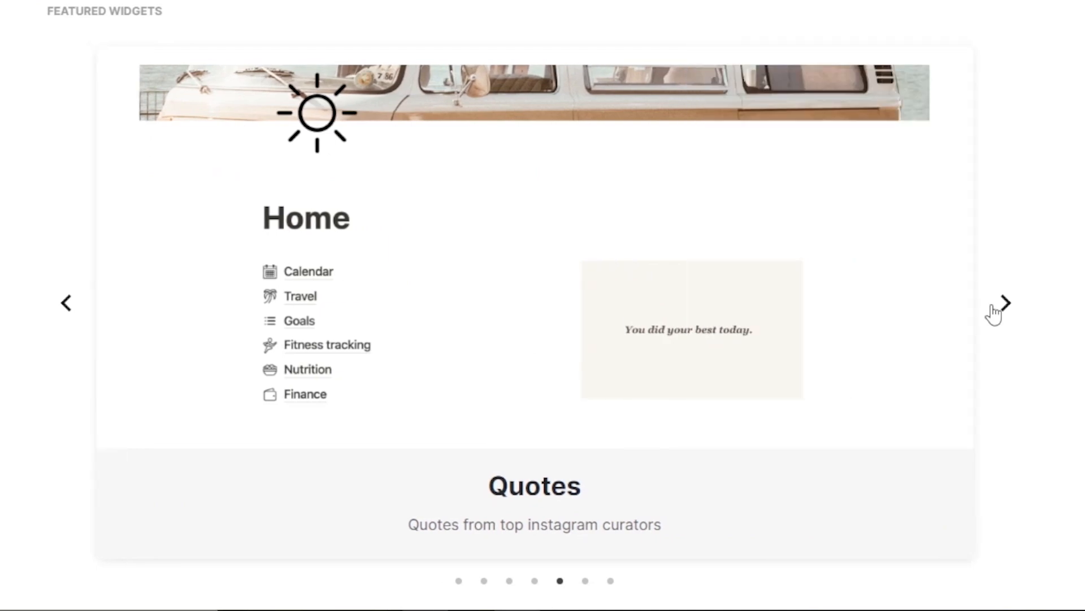
{"action": "scroll", "coordinate": [993, 314], "scroll_direction": "down", "scroll_amount": 10}
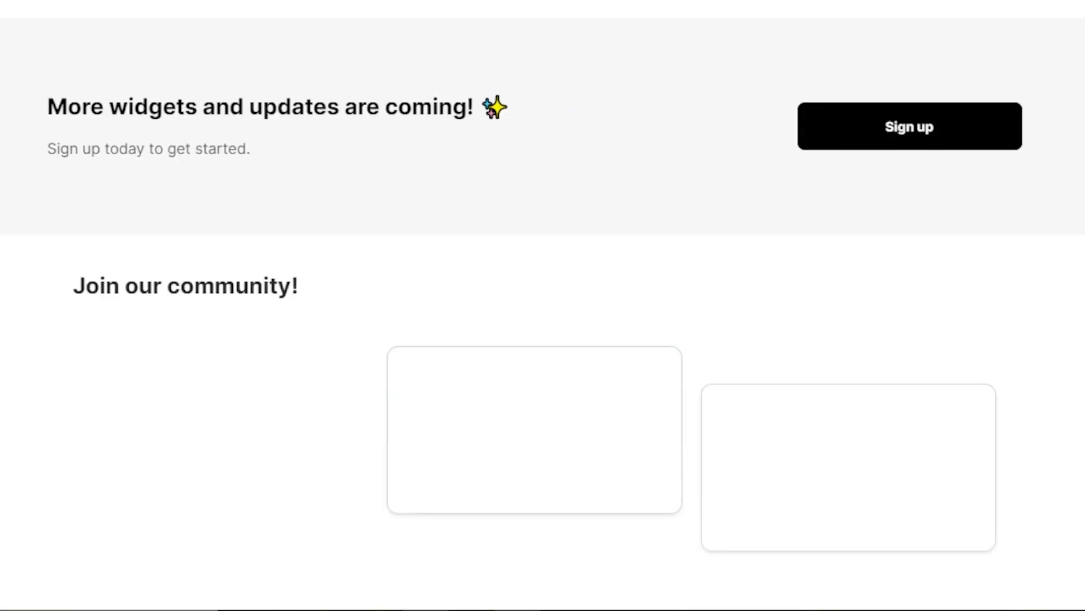
{"action": "scroll", "coordinate": [543, 306], "scroll_direction": "down", "scroll_amount": 3}
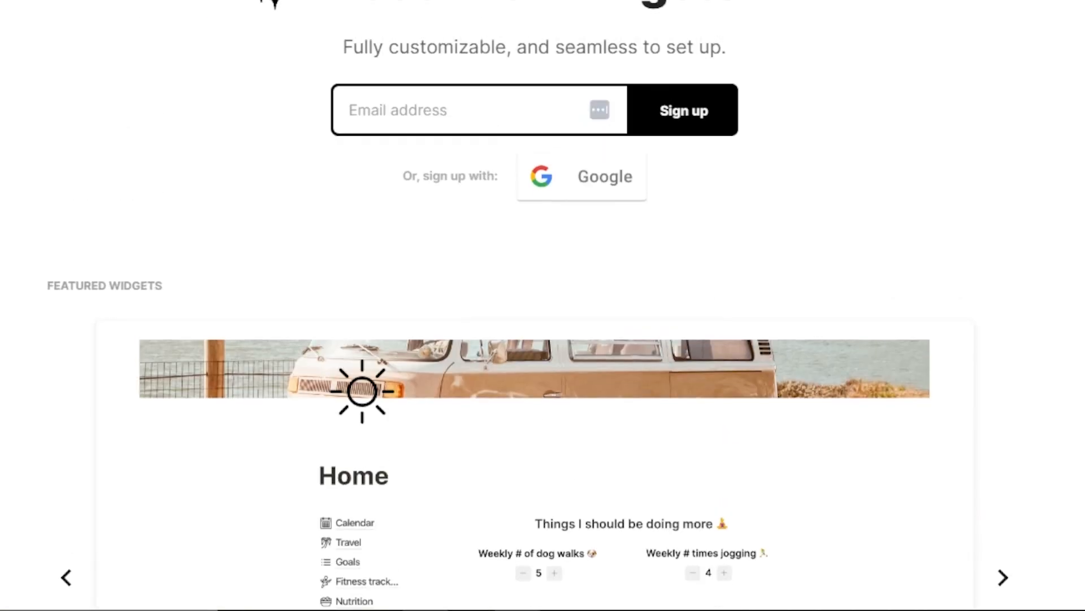
{"action": "scroll", "coordinate": [542, 306], "scroll_direction": "up", "scroll_amount": 5}
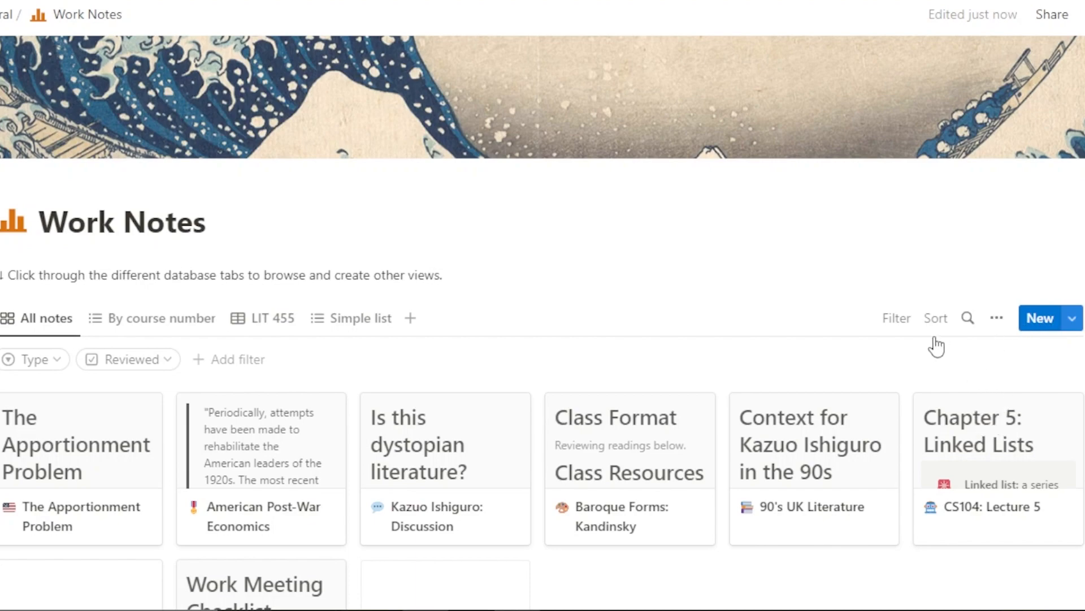
Change the layout of the All notes view on the Work Notes page to Table
{"action": "left_click", "coordinate": [997, 318]}
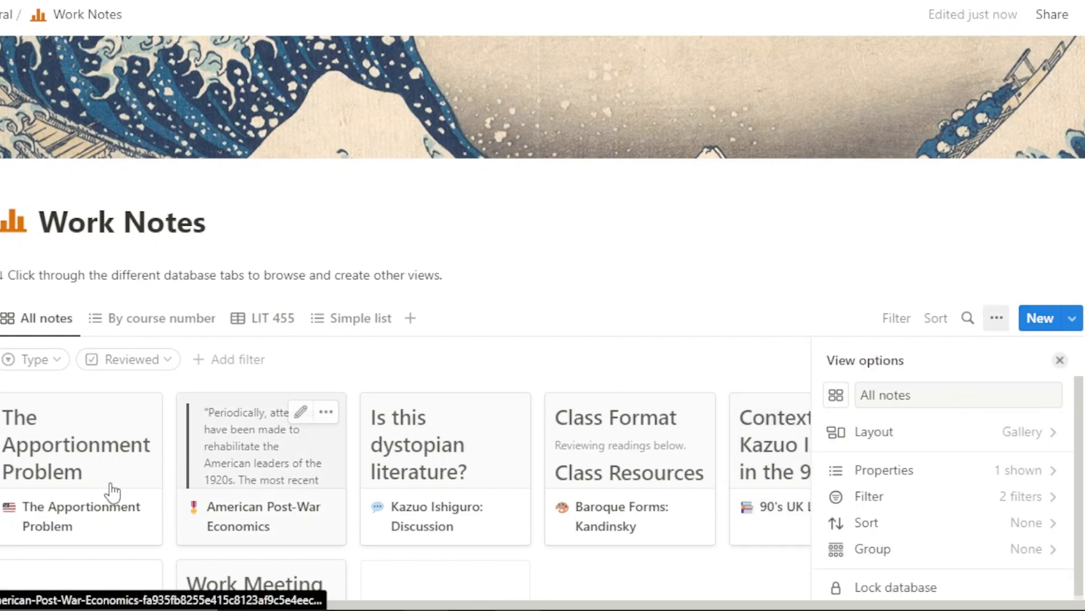
{"action": "left_click", "coordinate": [725, 194]}
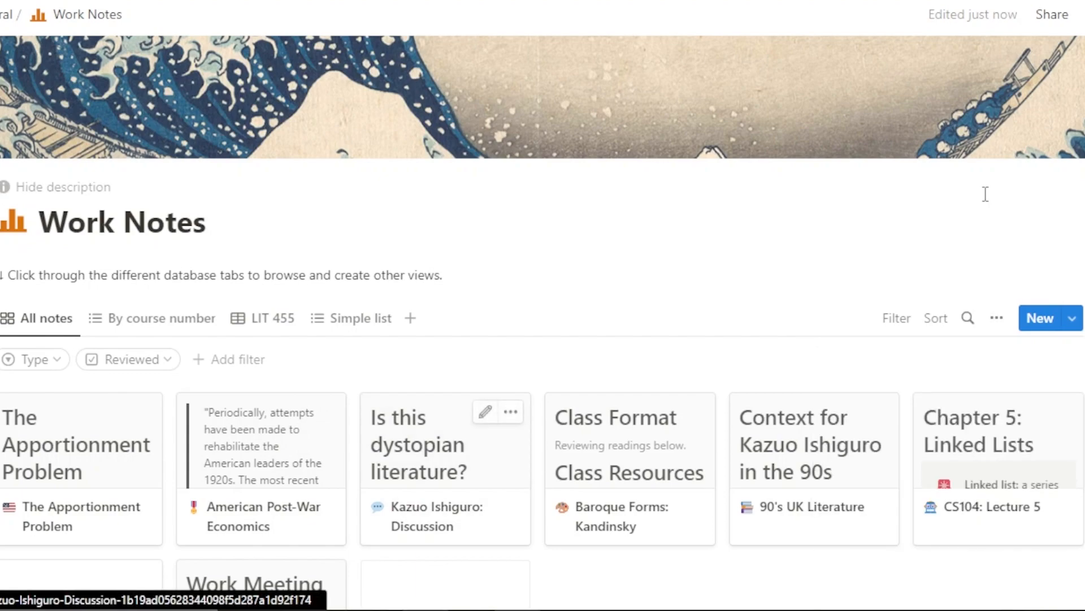
{"action": "scroll", "coordinate": [543, 305], "scroll_direction": "down", "scroll_amount": 3}
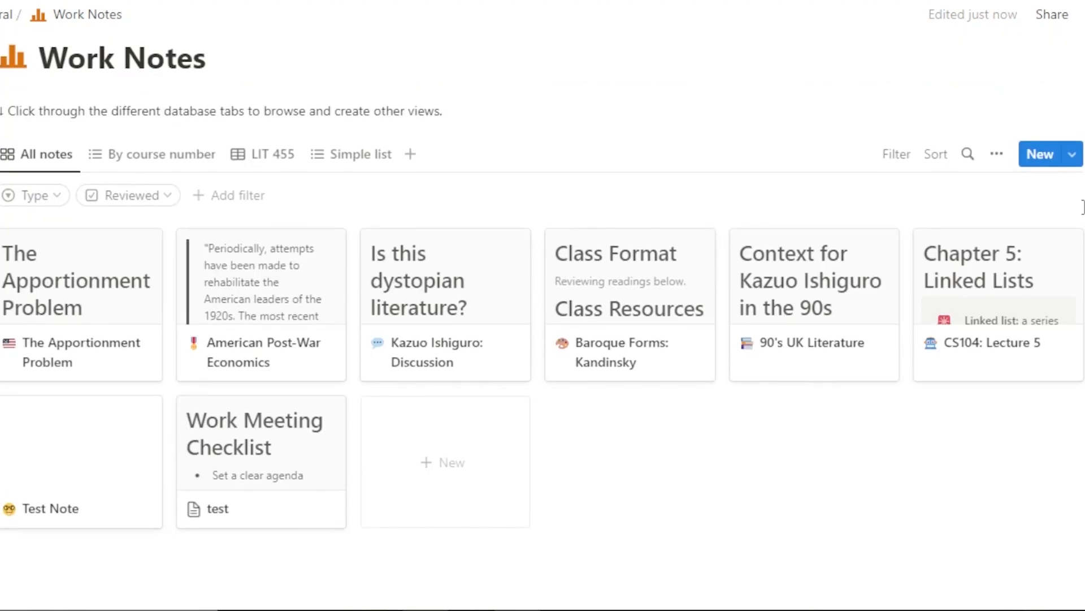
{"action": "left_click", "coordinate": [997, 153]}
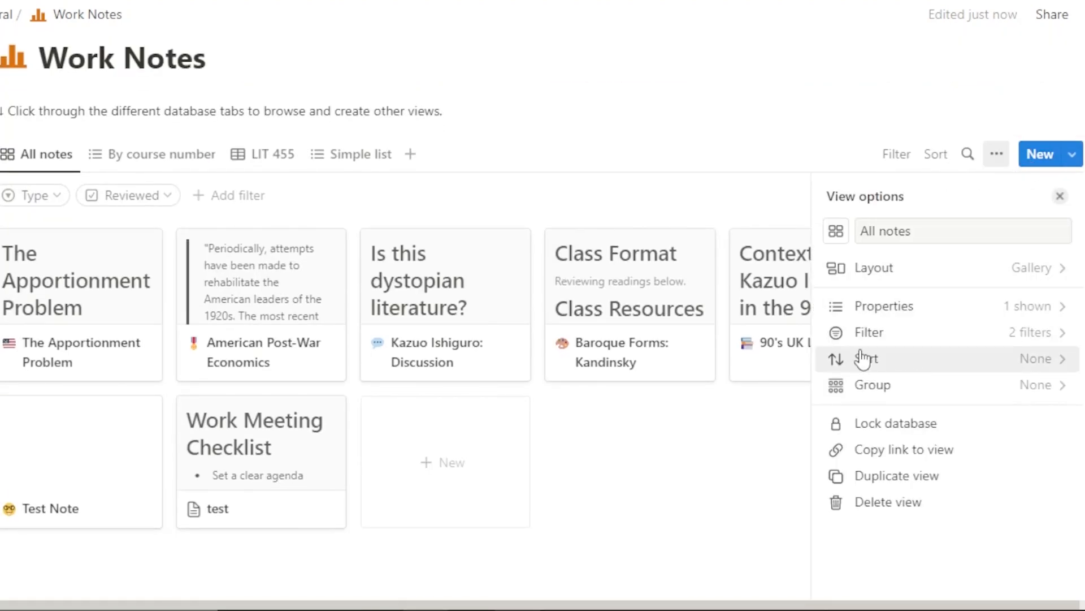
{"action": "left_click", "coordinate": [1055, 272]}
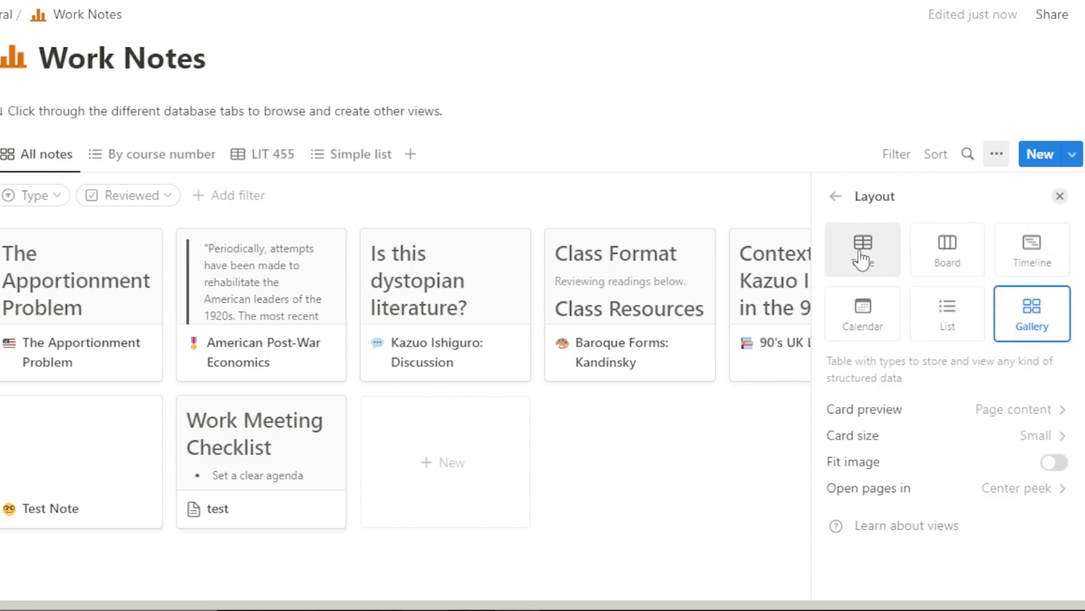
{"action": "left_click", "coordinate": [693, 140]}
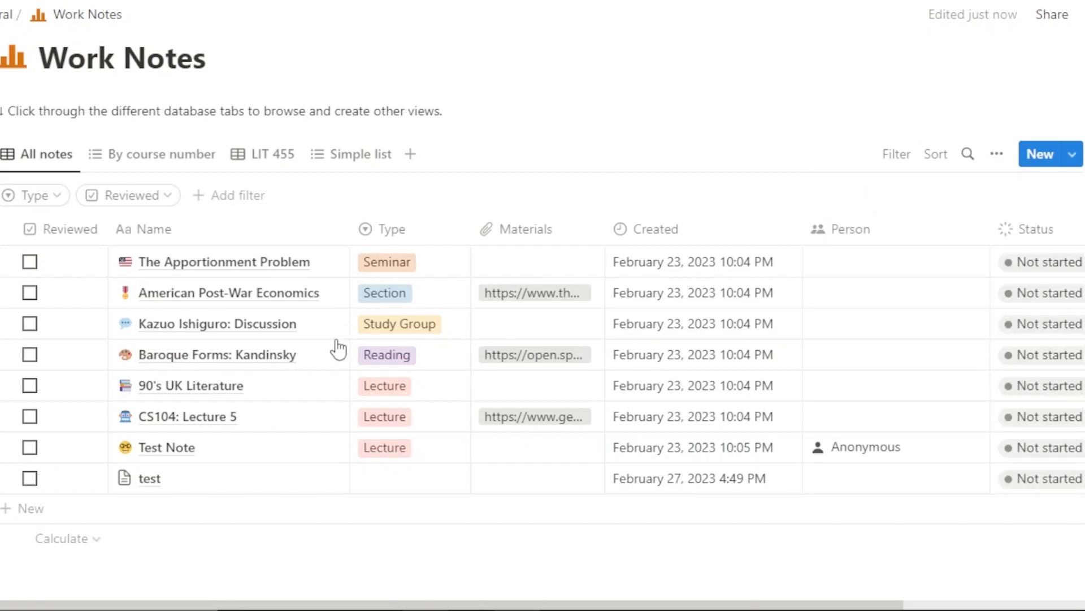
Look at the colour choices for the Lecture option, and set the Type of The Apportionment Problem to Section
{"action": "left_click", "coordinate": [394, 266]}
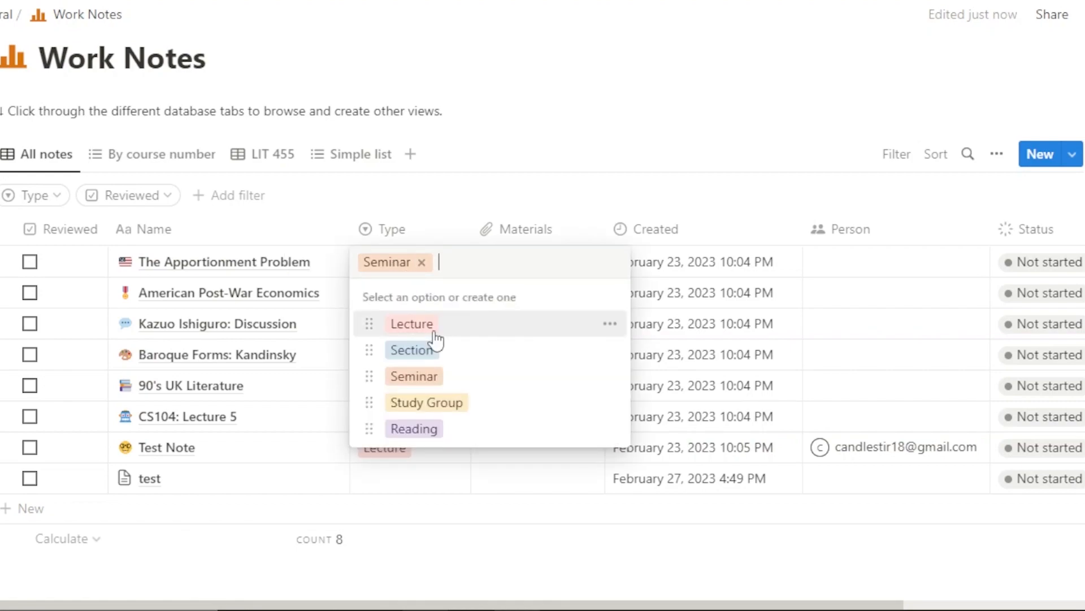
{"action": "left_click", "coordinate": [609, 323]}
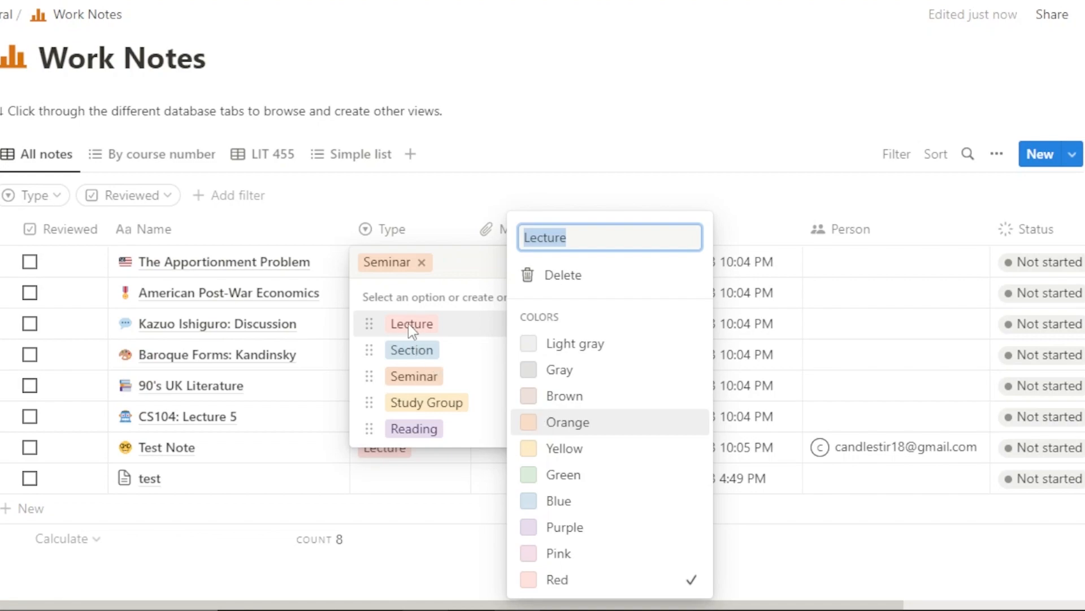
{"action": "left_click", "coordinate": [412, 357]}
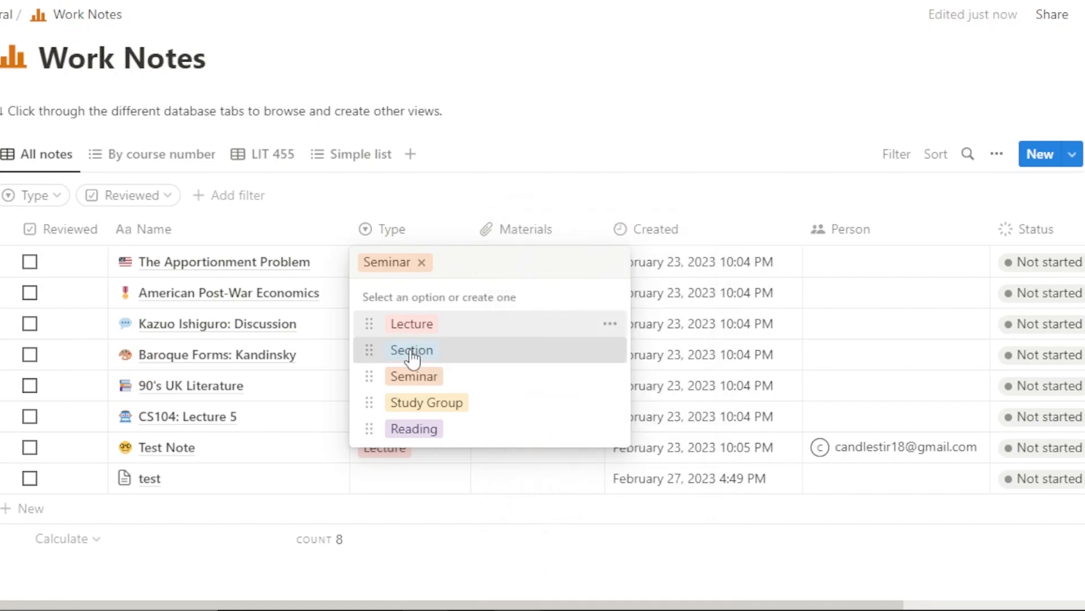
{"action": "left_click", "coordinate": [606, 357]}
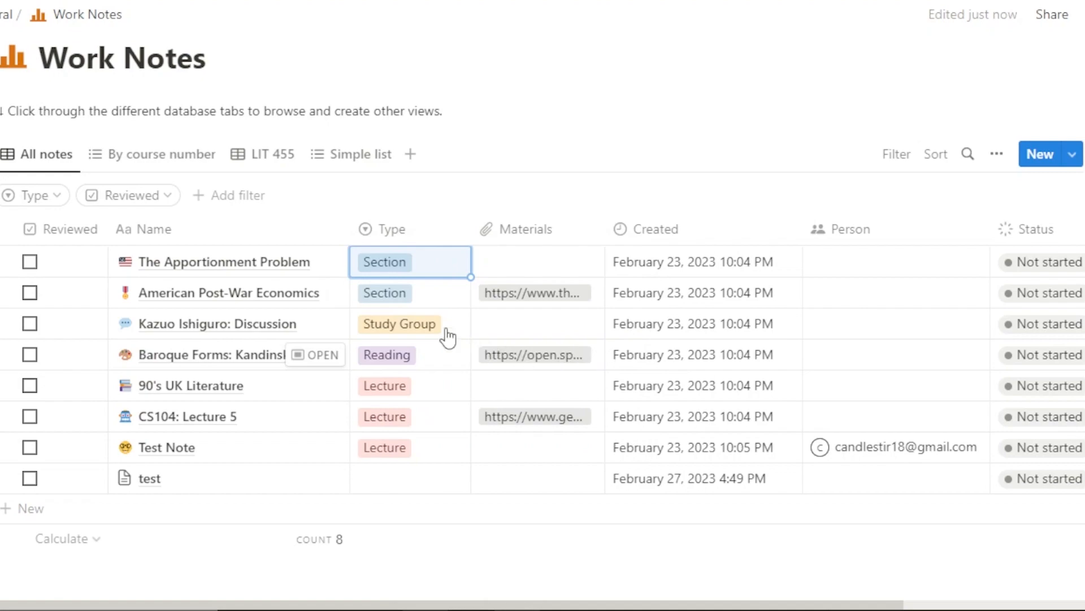
Check the Type options of American Post-War Economics and the editable name of The Apportionment Problem in the table
{"action": "left_click", "coordinate": [396, 304]}
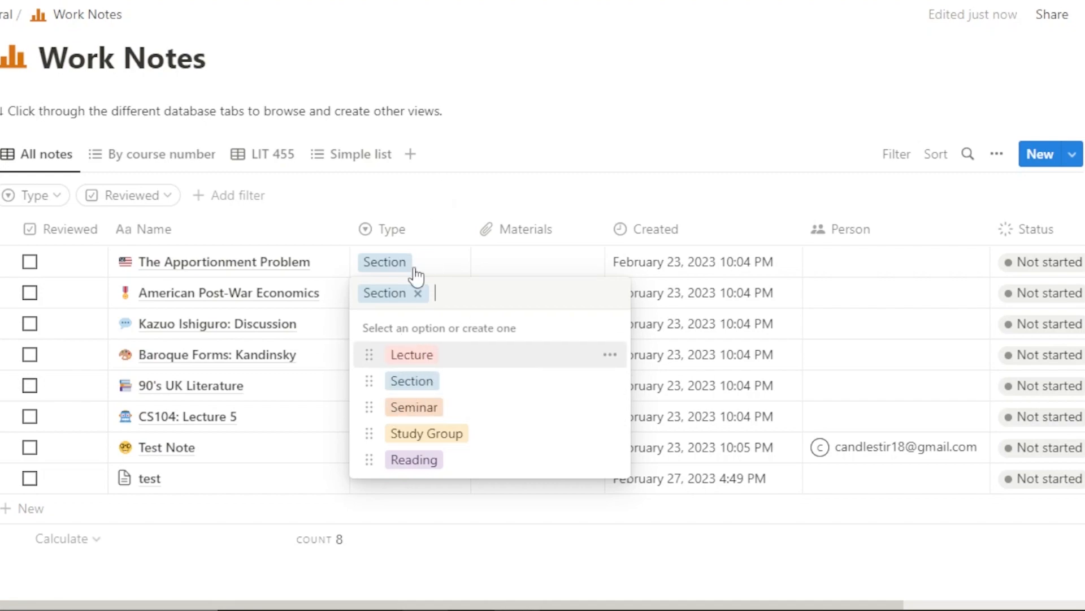
{"action": "key", "text": "Escape"}
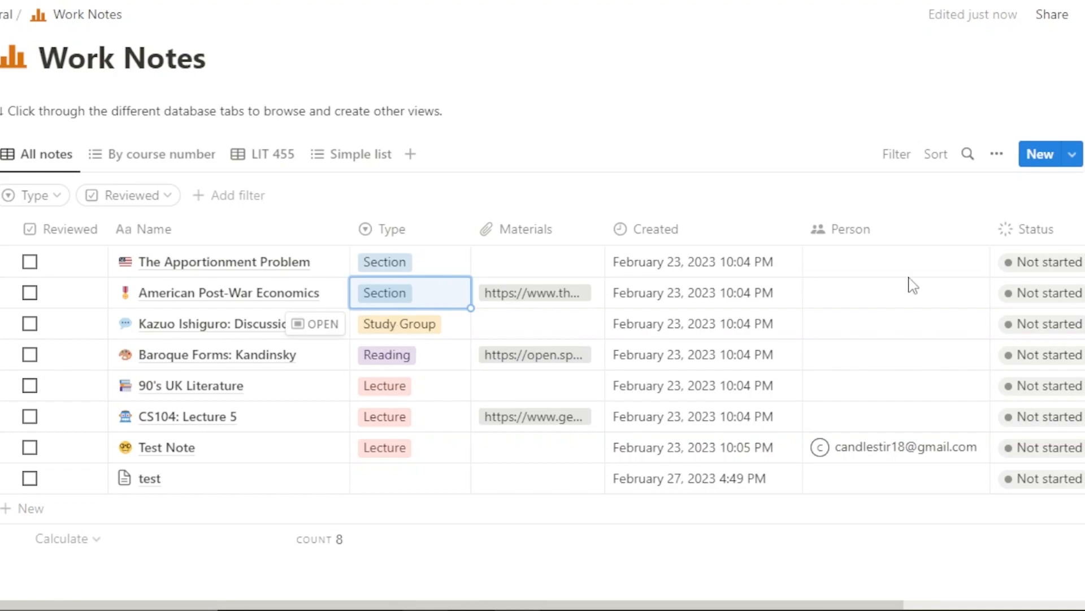
{"action": "scroll", "coordinate": [543, 339], "scroll_direction": "down", "scroll_amount": 2}
{"action": "scroll", "coordinate": [543, 339], "scroll_direction": "up", "scroll_amount": 3}
{"action": "scroll", "coordinate": [543, 339], "scroll_direction": "down", "scroll_amount": 2}
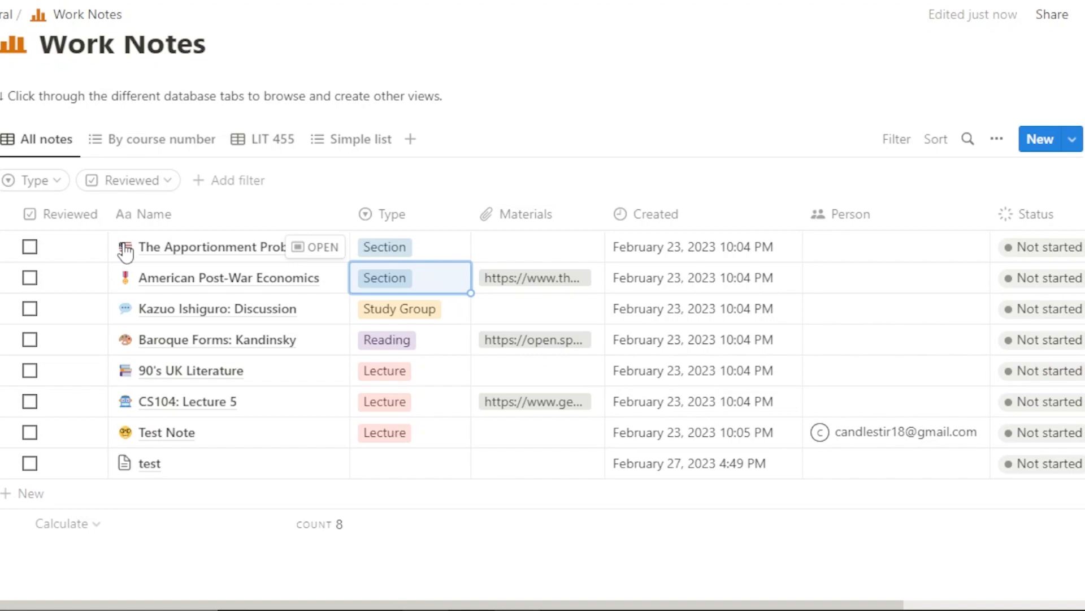
{"action": "left_click", "coordinate": [255, 240]}
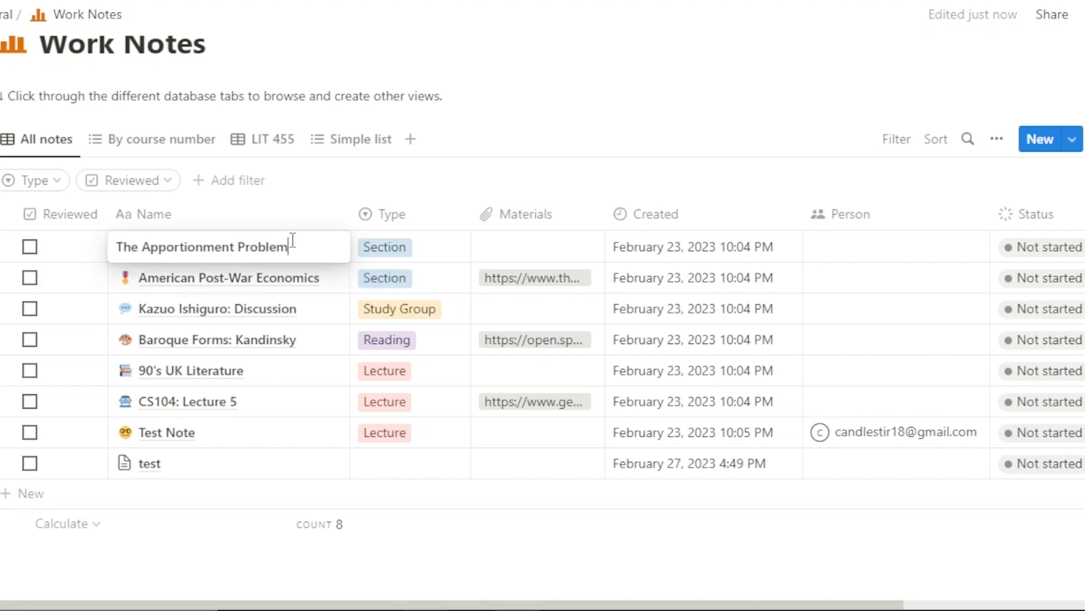
{"action": "key", "text": "Escape"}
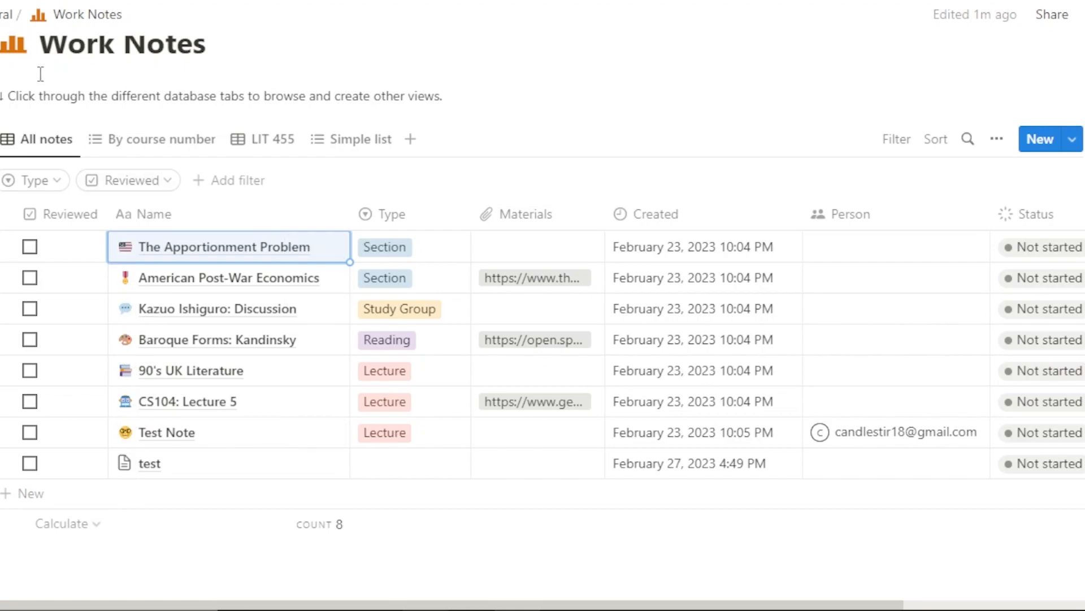
View the available icons and icon colours for the Work Notes page, and close the icon picker
{"action": "scroll", "coordinate": [339, 308], "scroll_direction": "up", "scroll_amount": 3}
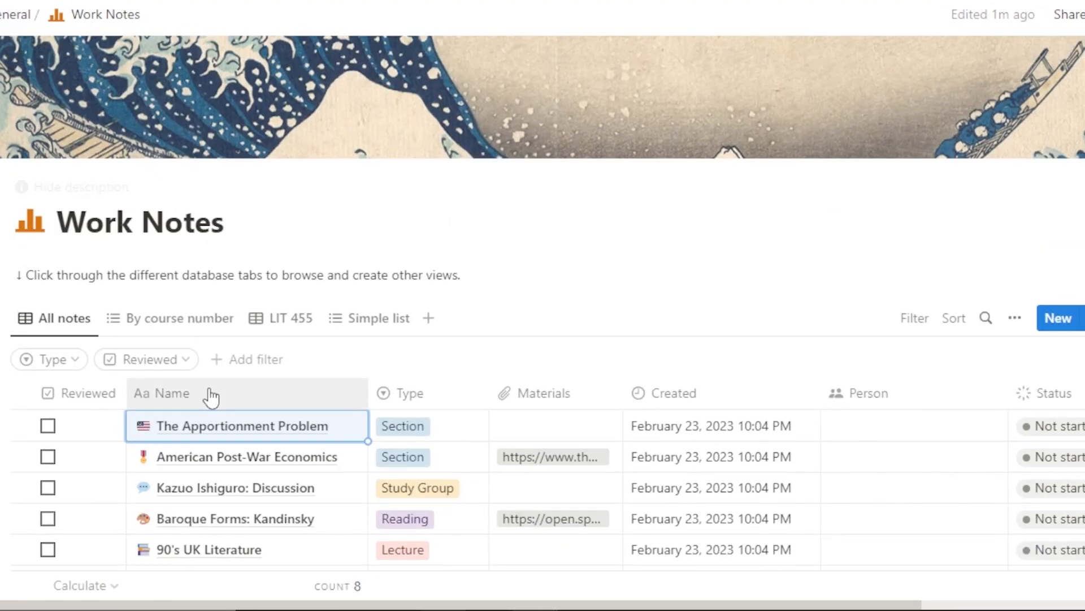
{"action": "left_click", "coordinate": [32, 221]}
{"action": "left_click", "coordinate": [33, 225]}
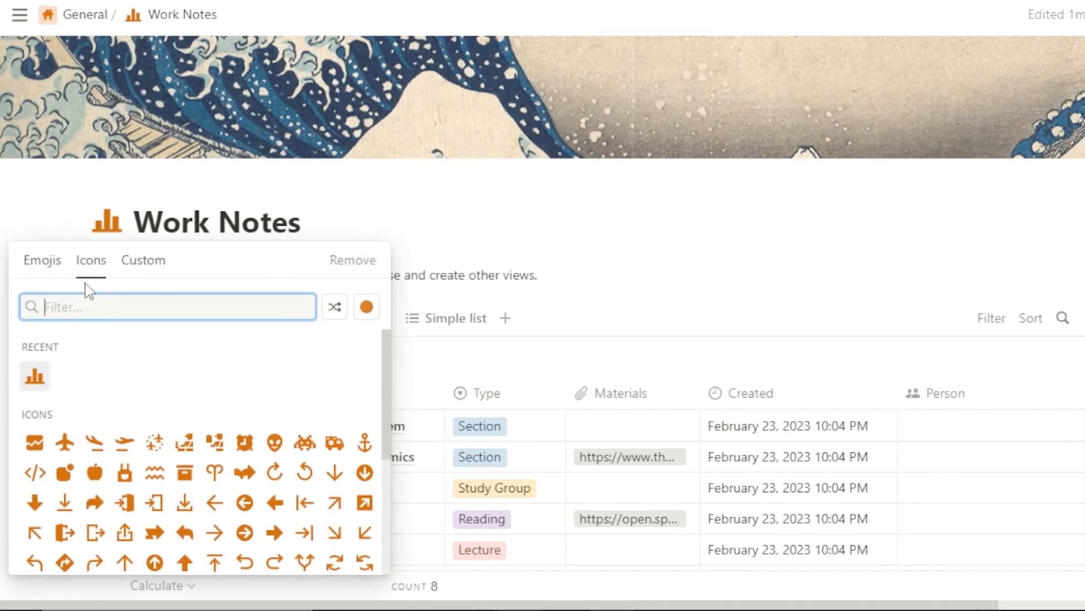
{"action": "left_click", "coordinate": [366, 314]}
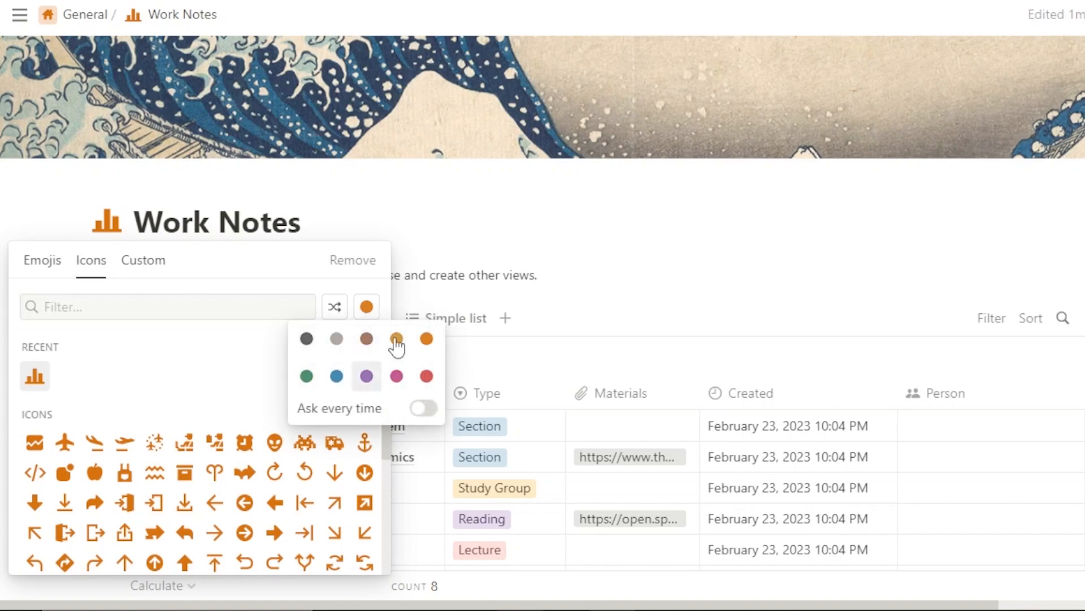
{"action": "left_click", "coordinate": [576, 217]}
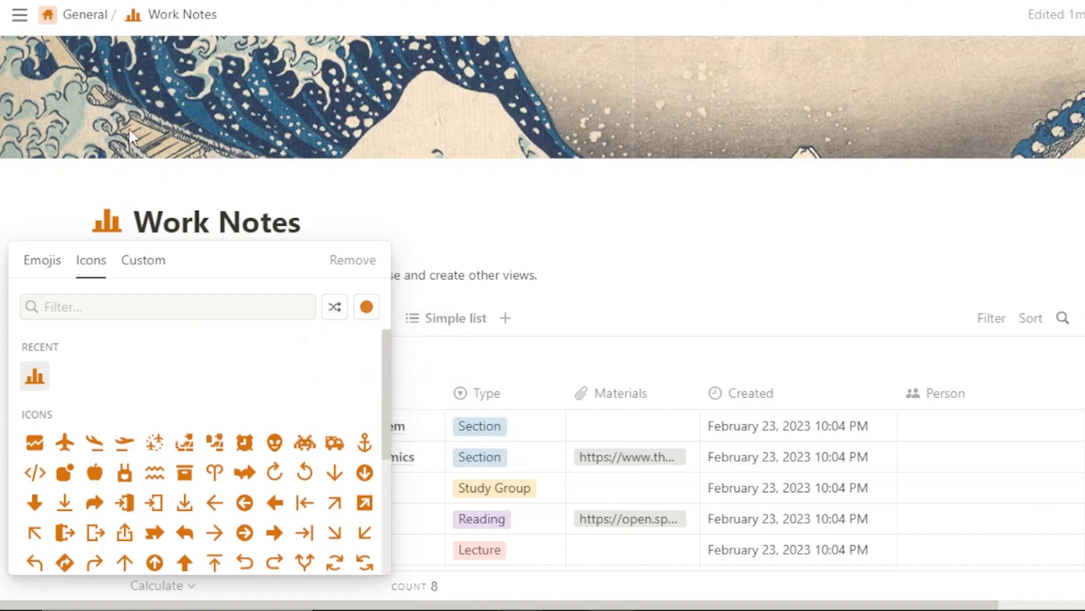
{"action": "left_click", "coordinate": [865, 166]}
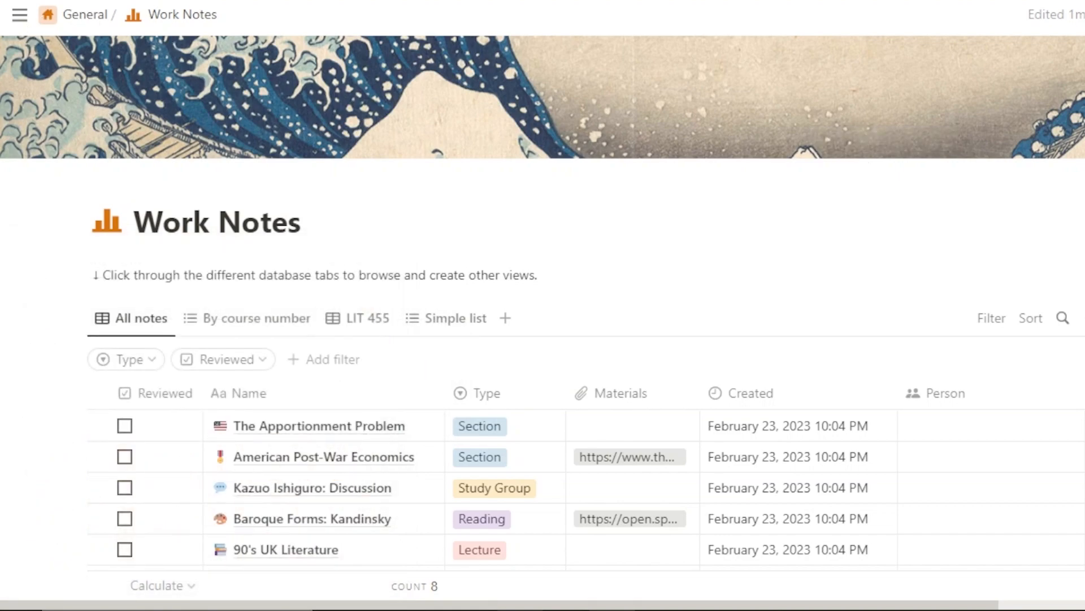
Look over the Work Notes page, and pin the workspace sidebar open to show the teamspaces and General pages
{"action": "scroll", "coordinate": [543, 306], "scroll_direction": "down", "scroll_amount": 5}
{"action": "scroll", "coordinate": [542, 305], "scroll_direction": "up", "scroll_amount": 5}
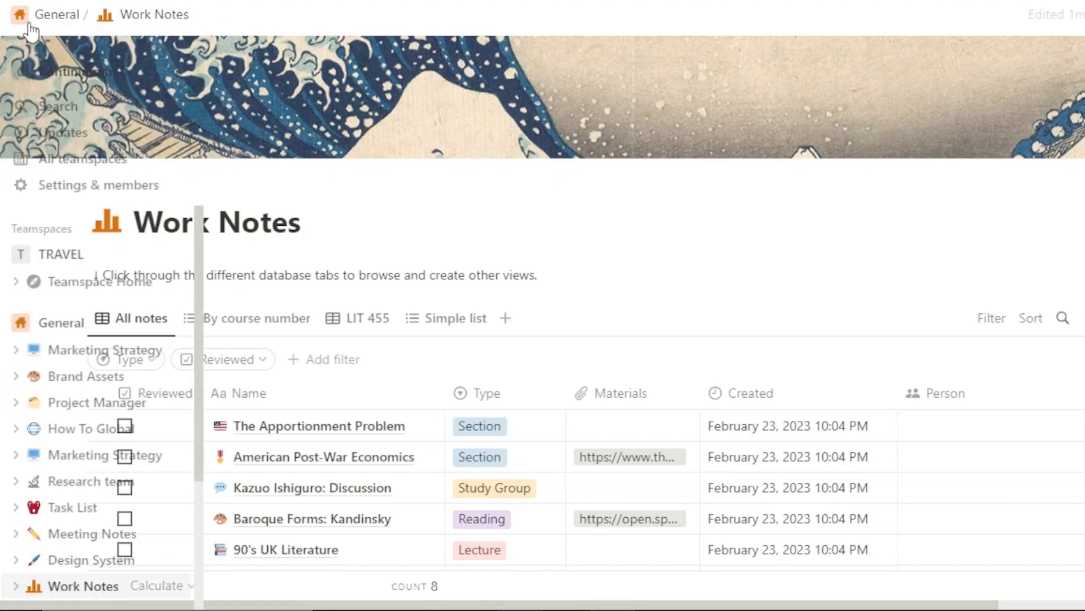
{"action": "left_click", "coordinate": [22, 20]}
{"action": "left_click_drag", "start_coordinate": [197, 216], "coordinate": [187, 151]}
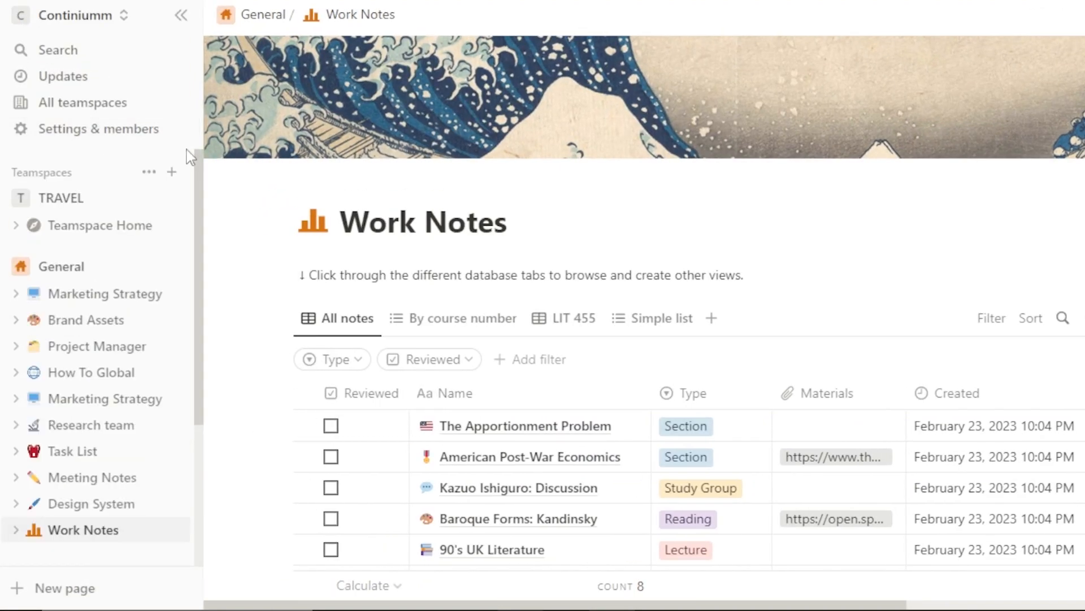